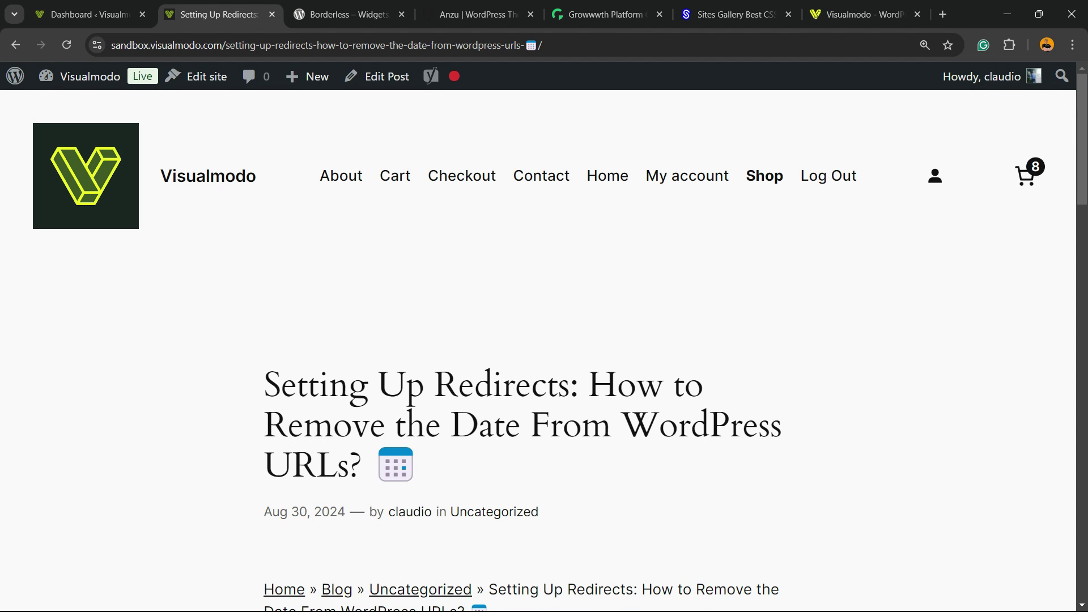
Inspect the live post's breadcrumb trail by selecting parts of its text and the Blog link
scroll(544, 340, down, 3)
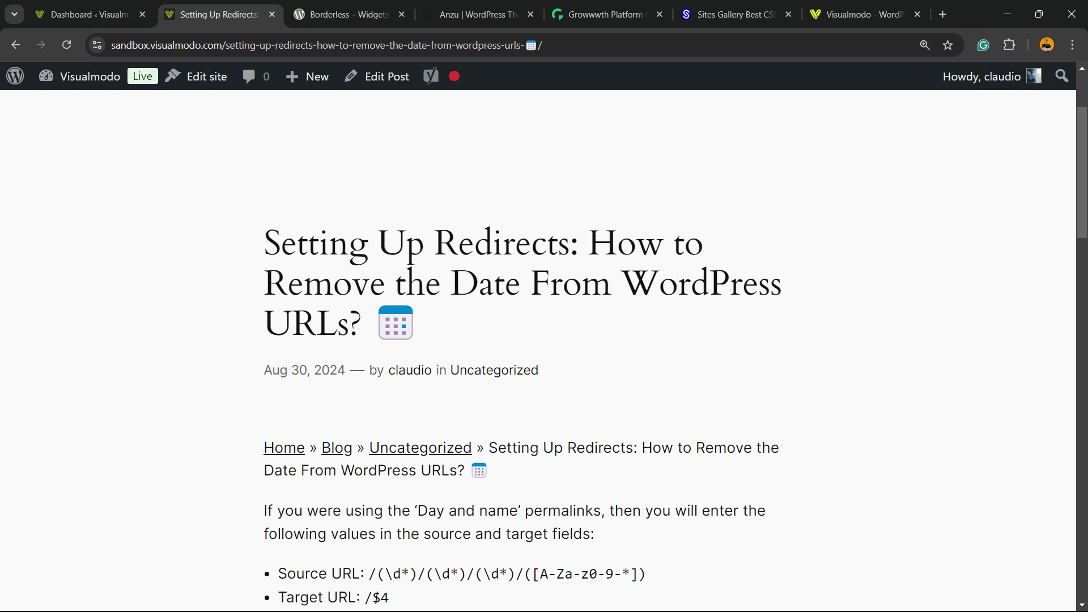
drag(490, 471, 620, 448)
click(443, 448)
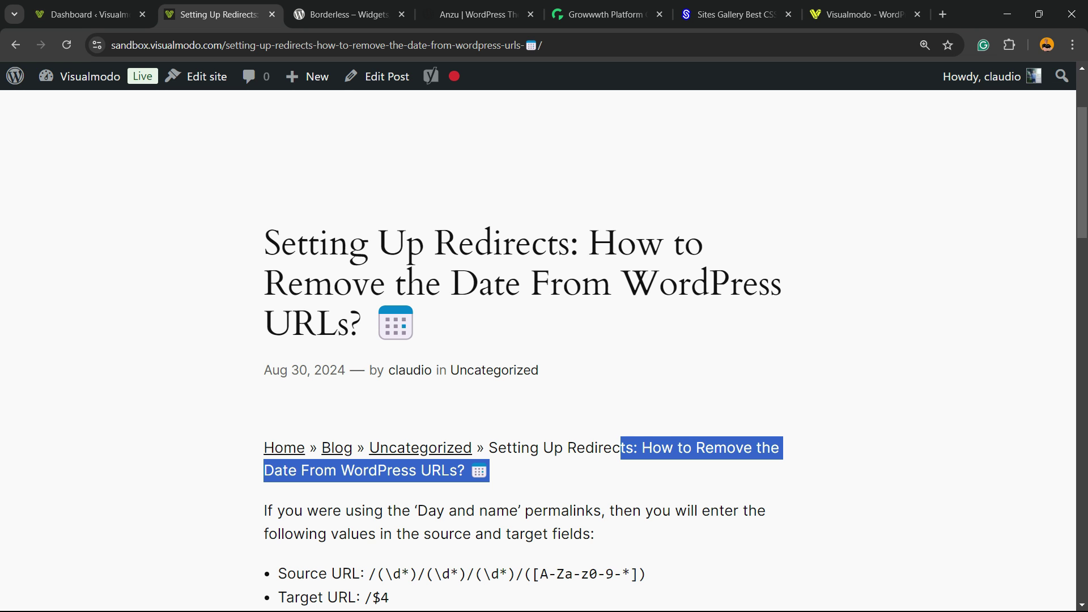
drag(490, 471, 264, 447)
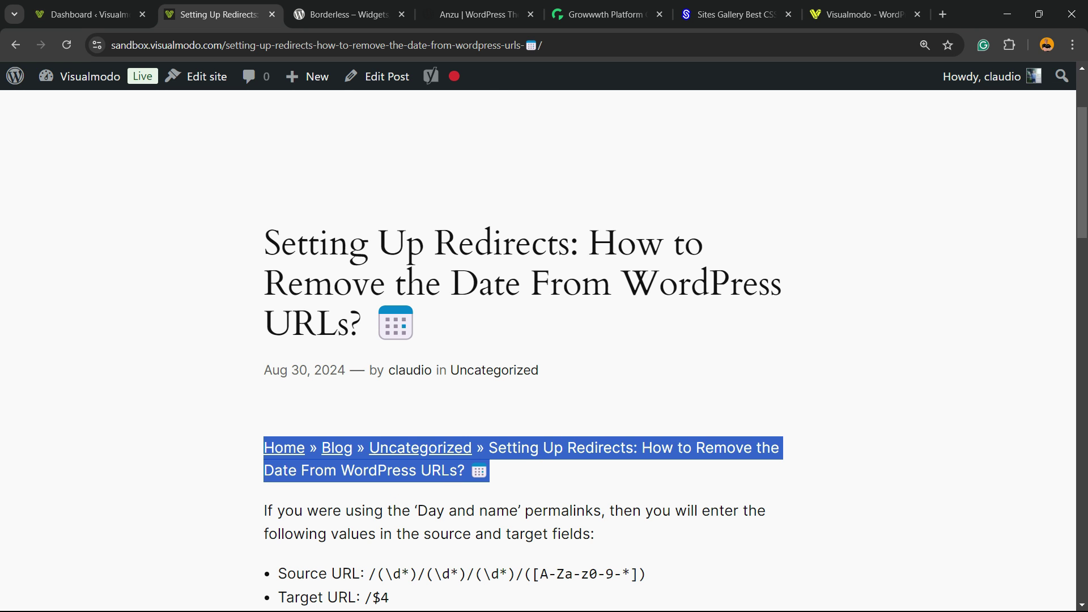
scroll(264, 448, down, 3)
scroll(264, 448, up, 3)
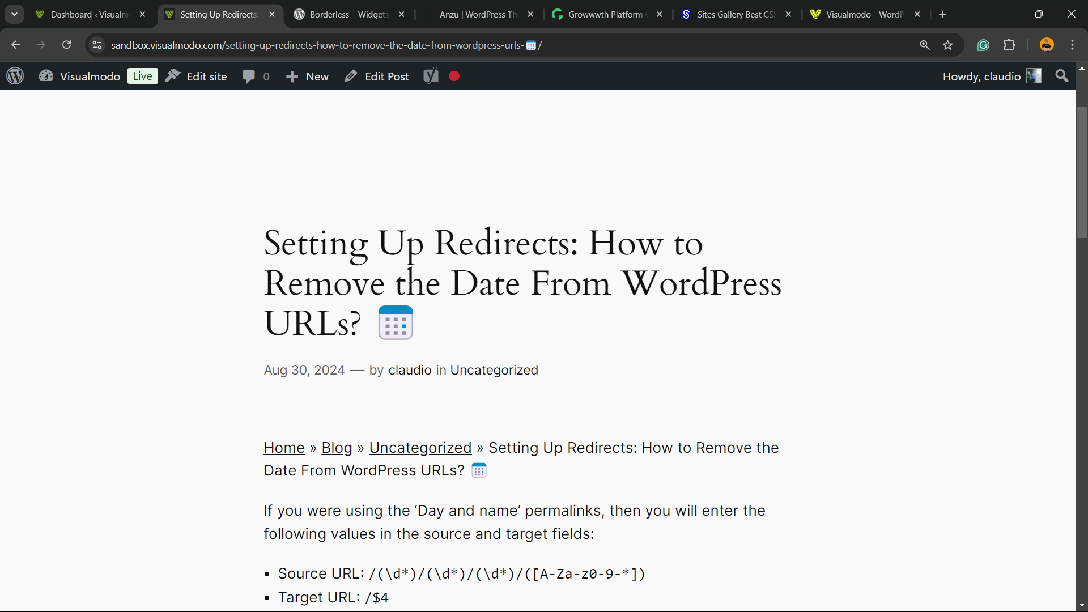
drag(489, 447, 489, 471)
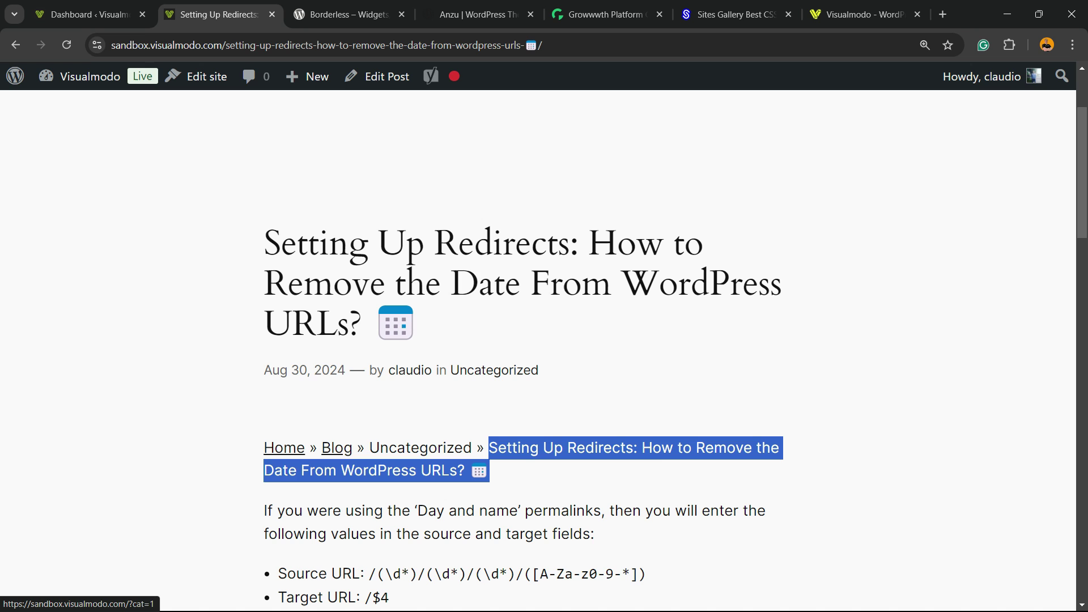
drag(473, 448, 264, 448)
click(419, 448)
click(329, 448)
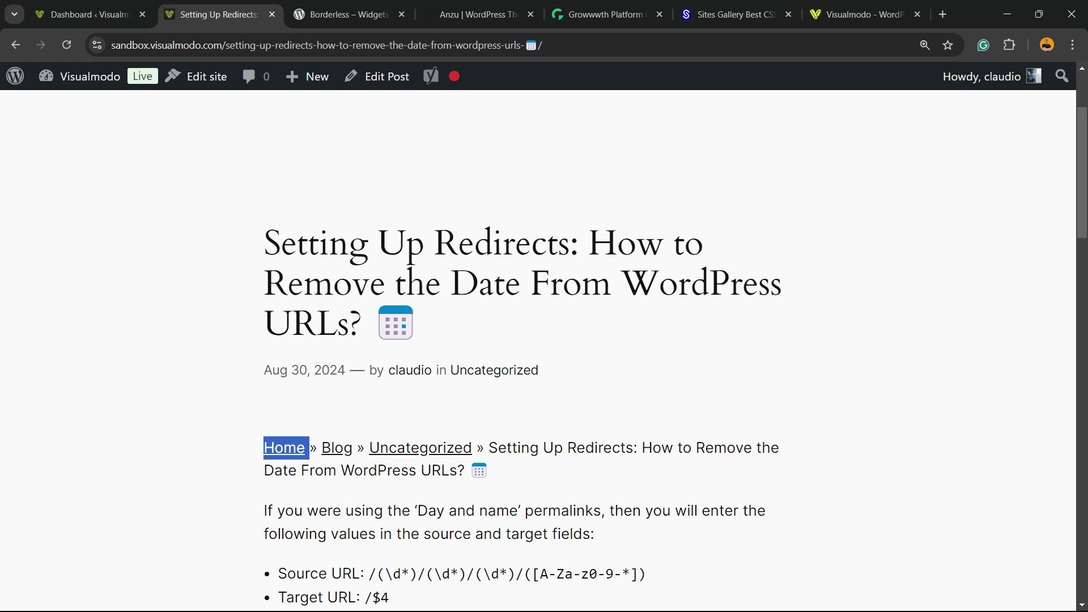
Go from the admin dashboard to the Plugins > Add New Plugin page
click(85, 15)
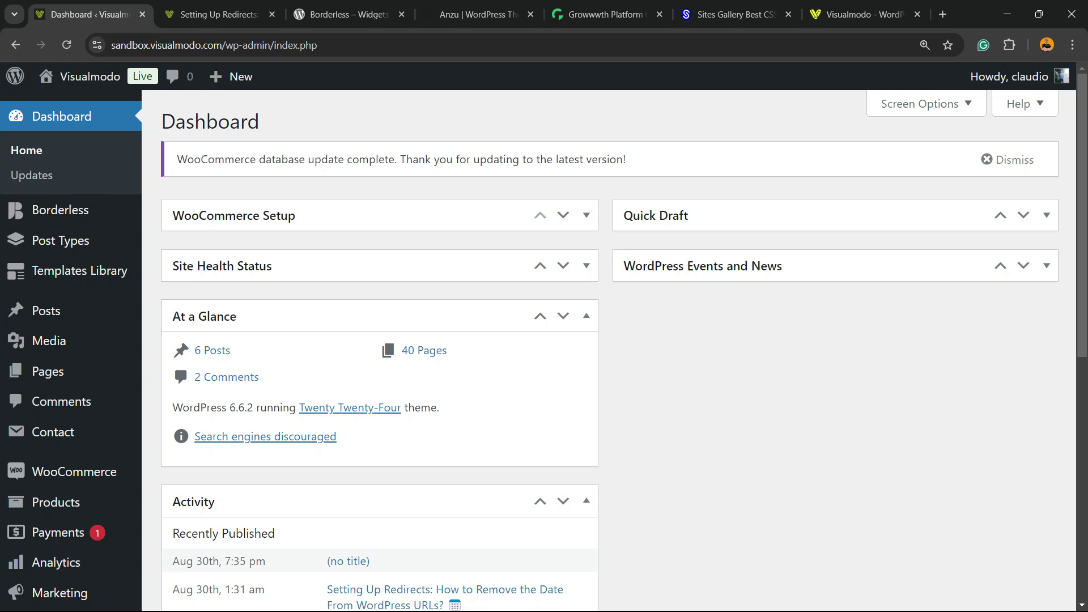
mouse_move(60, 210)
scroll(56, 204, down, 2)
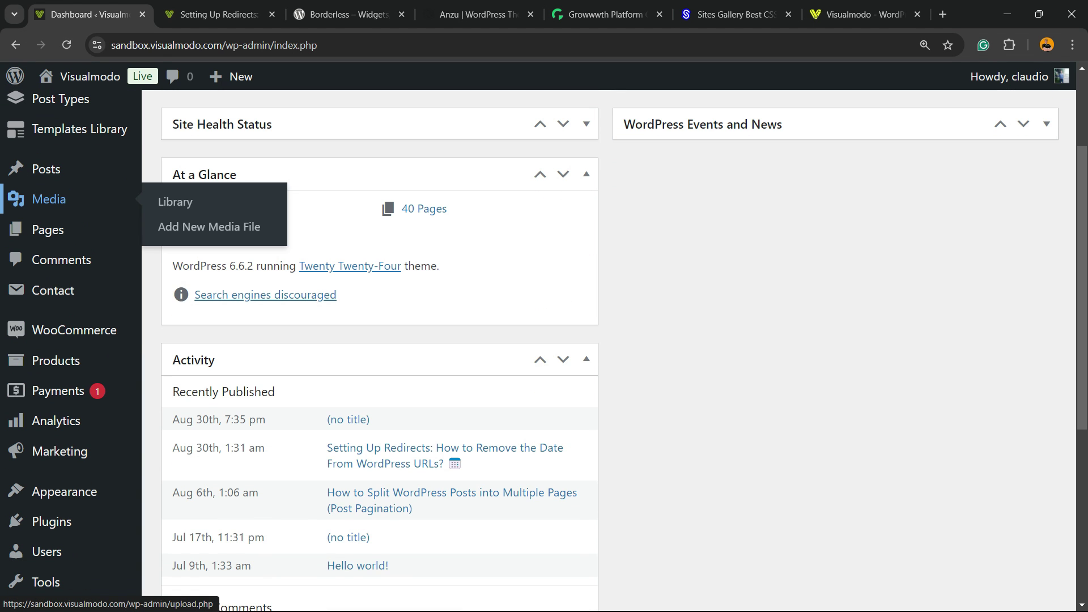
mouse_move(51, 521)
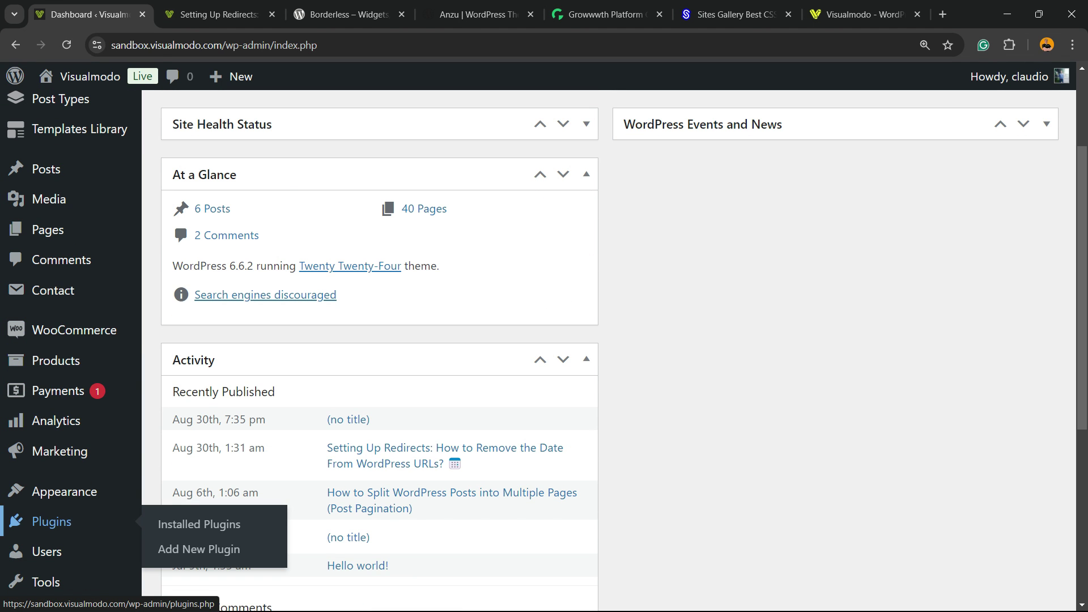
click(198, 549)
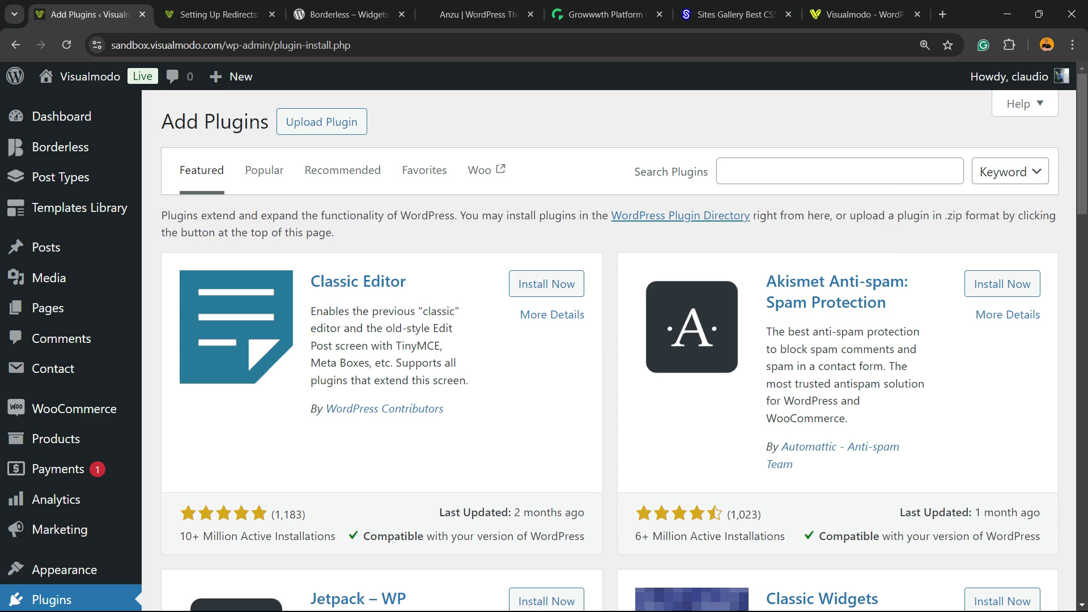
Search for 'yoast', then install and activate the Yoast SEO plugin
click(800, 172)
text(y)
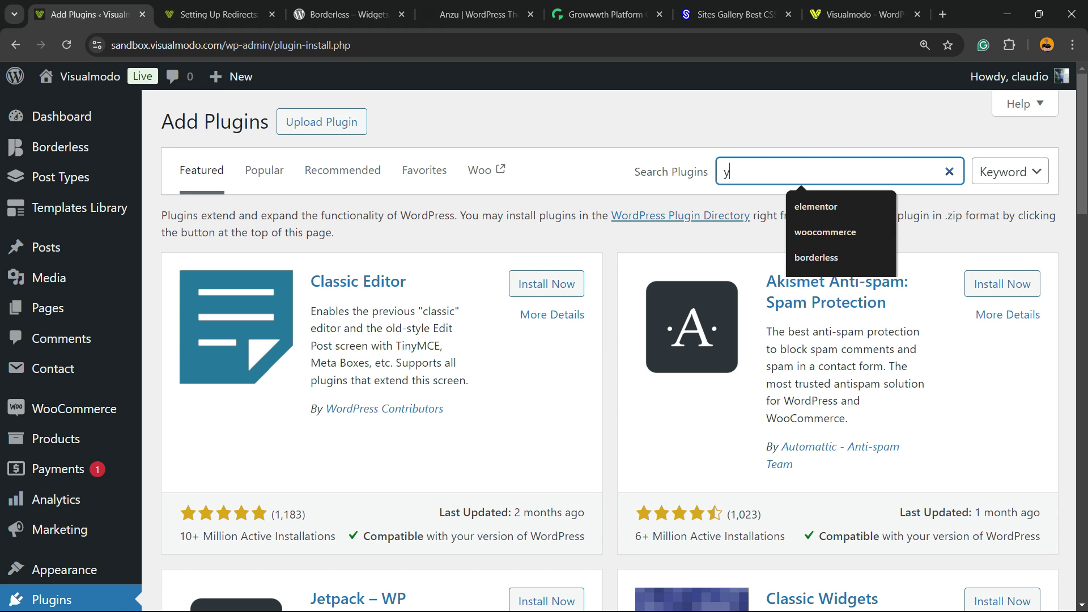
text(oast)
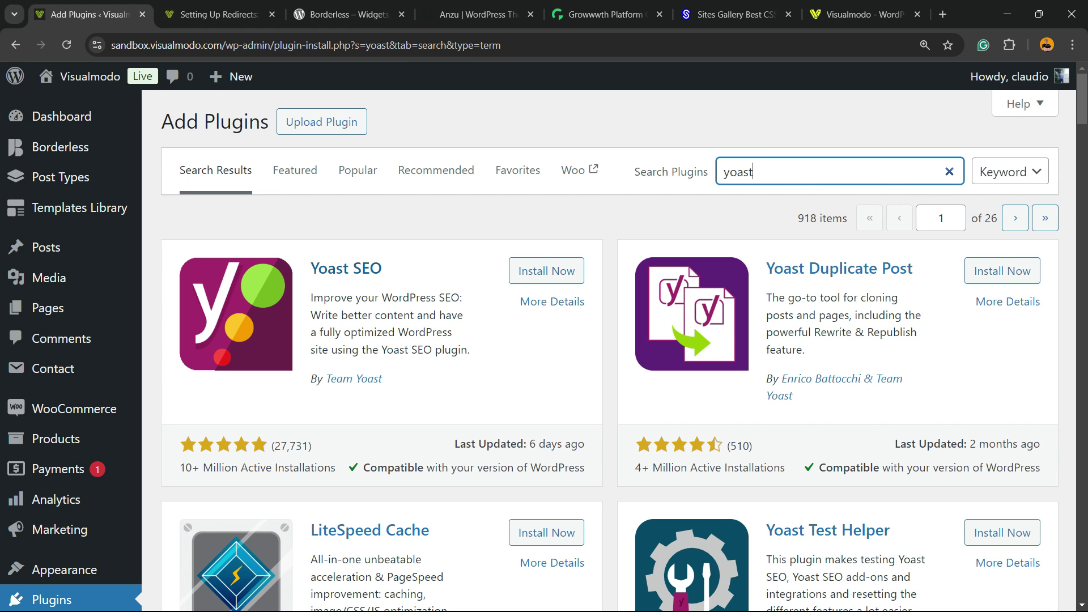
drag(318, 268, 544, 270)
click(544, 271)
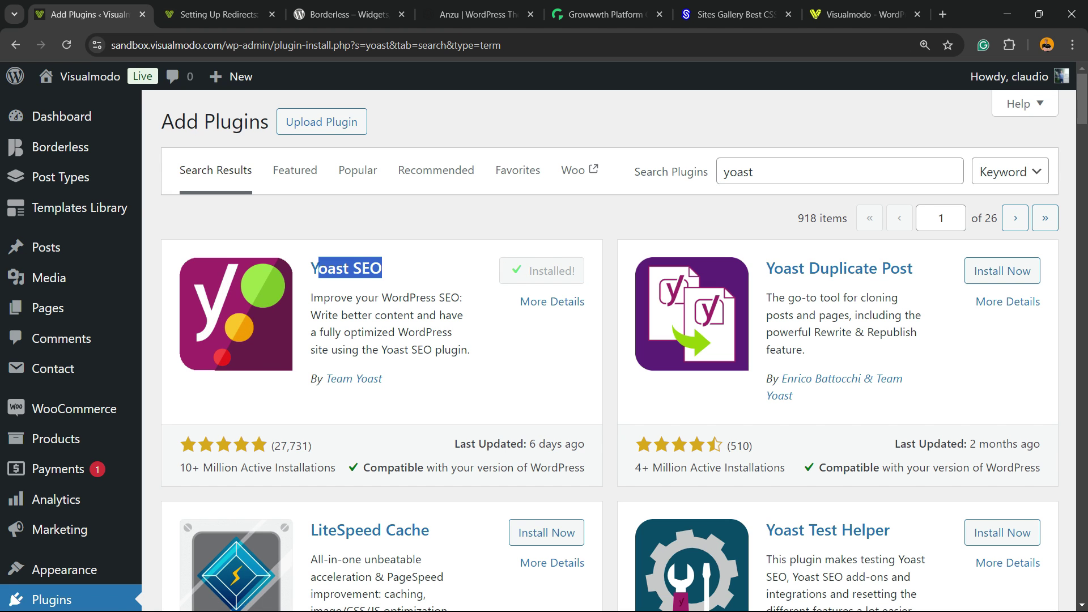
click(548, 268)
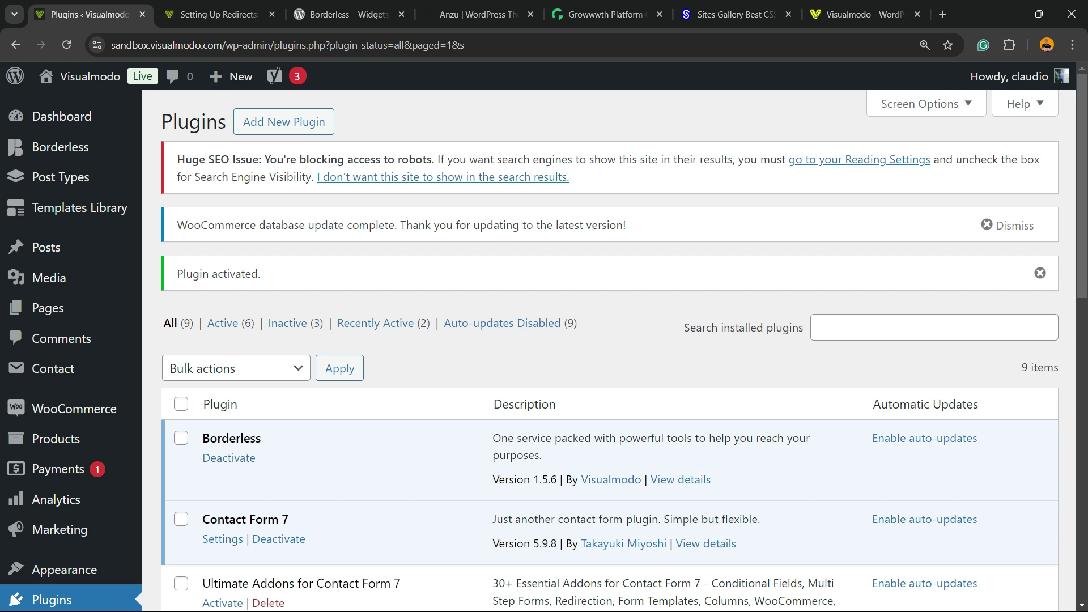
scroll(609, 351, down, 6)
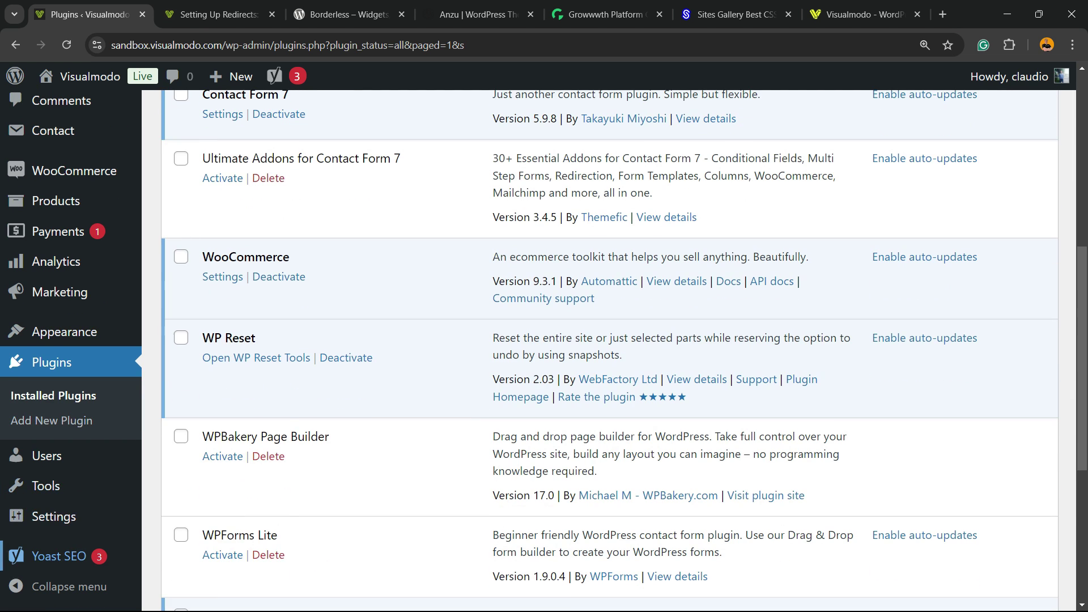
mouse_move(56, 556)
scroll(609, 352, up, 6)
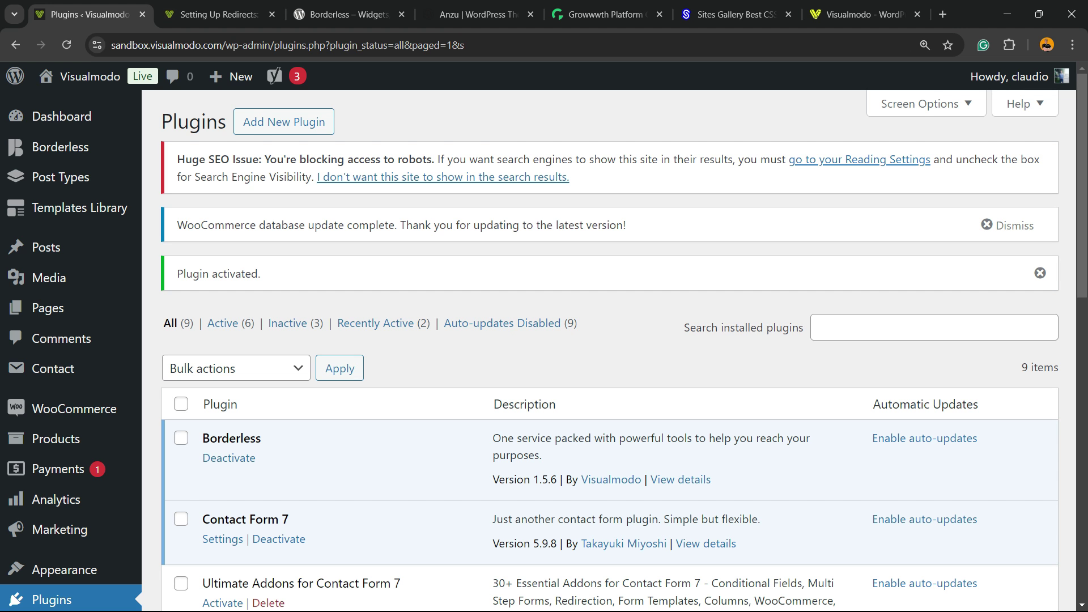
scroll(609, 351, down, 5)
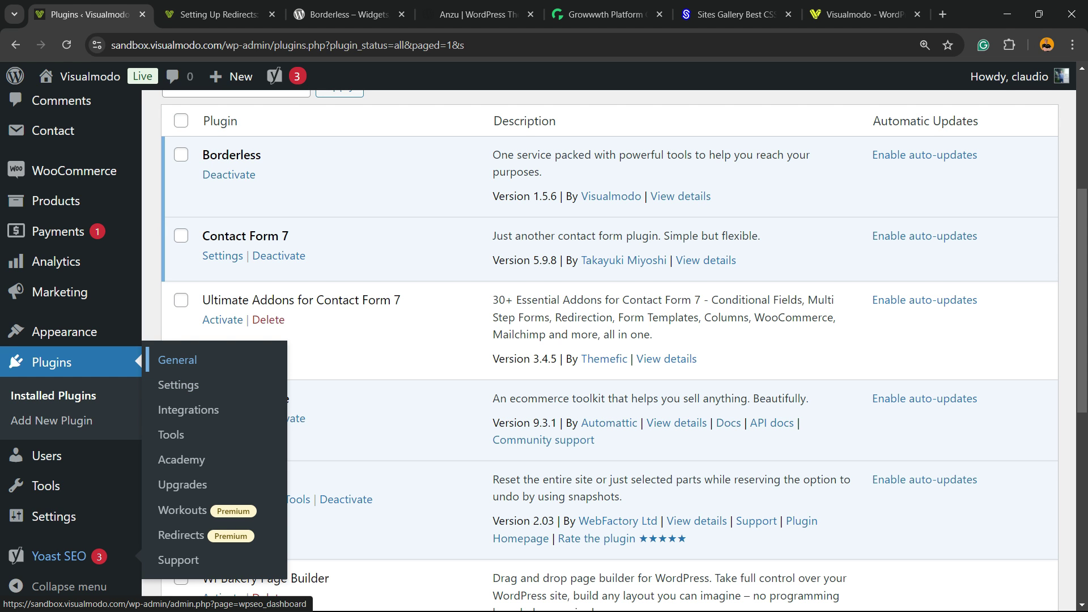
Open Yoast SEO > General and review its robots-blocking problem and two notifications
click(178, 360)
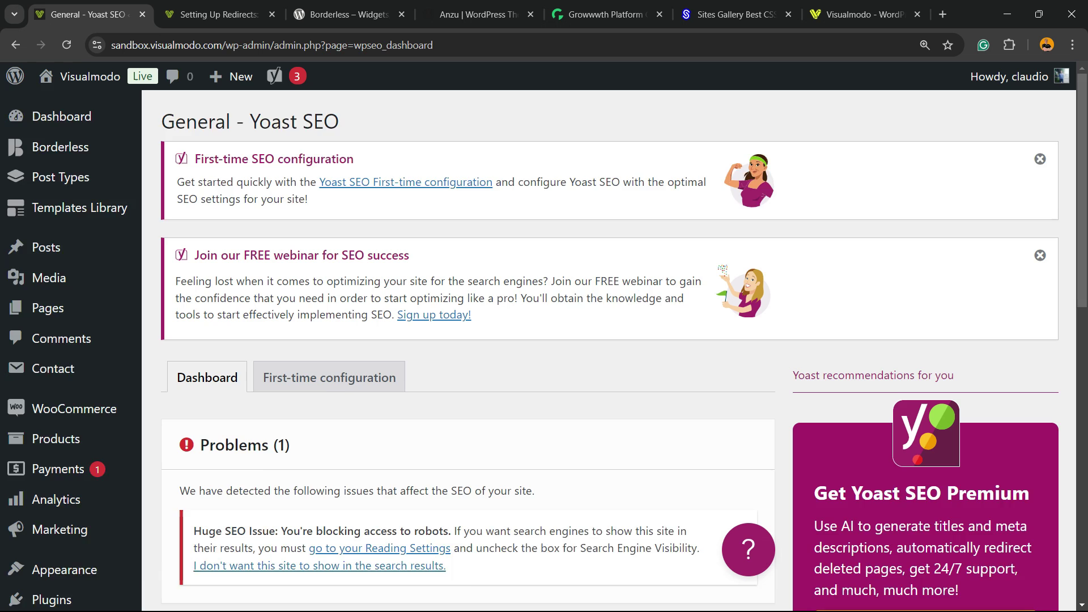
scroll(544, 340, down, 3)
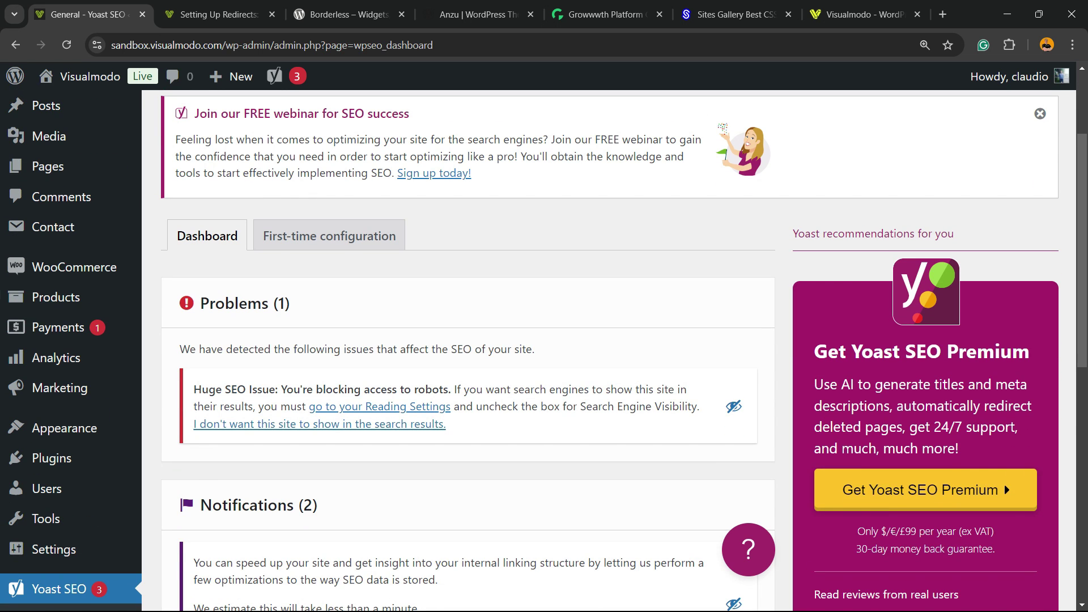
scroll(544, 340, down, 9)
scroll(544, 340, up, 7)
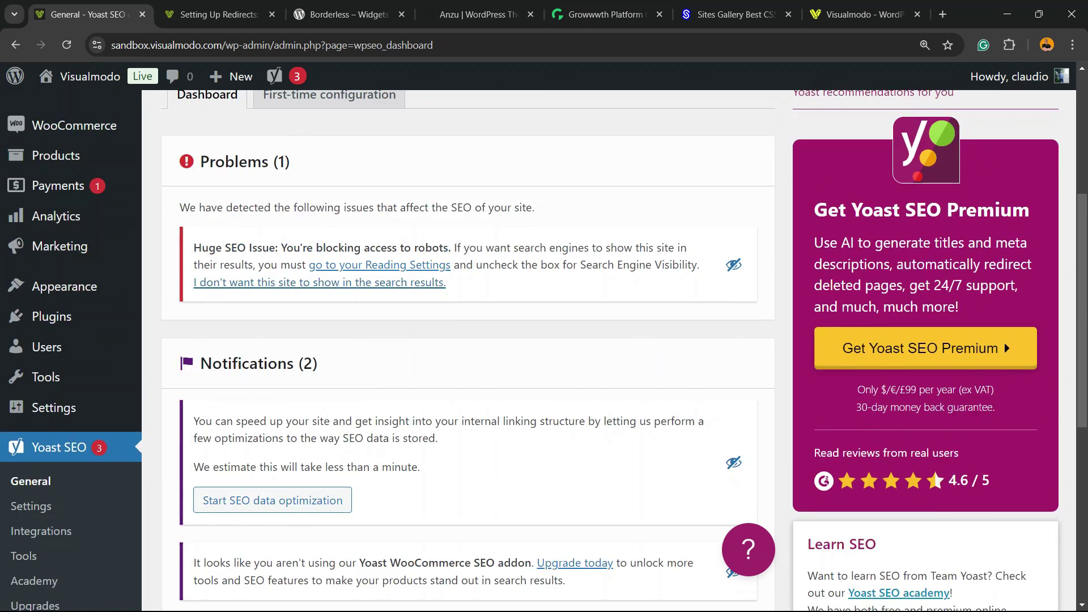
scroll(73, 209, up, 5)
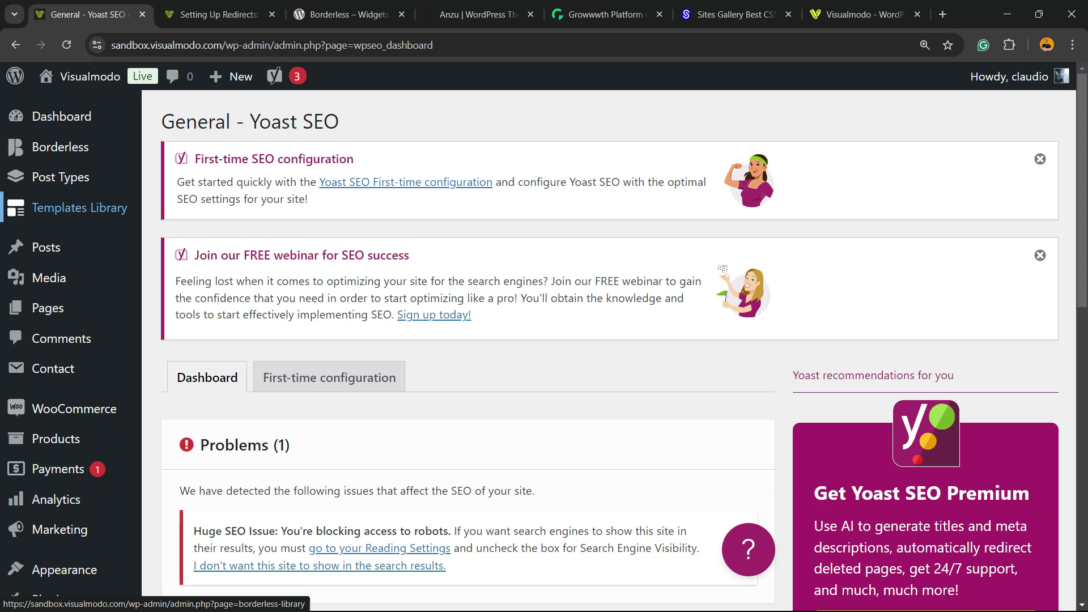
scroll(74, 210, down, 9)
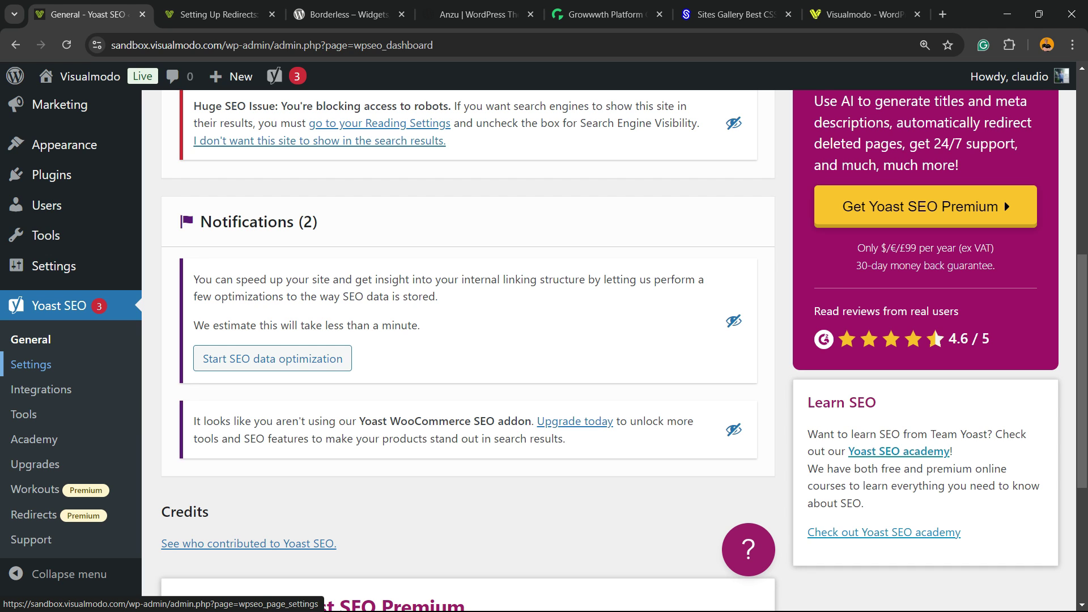
Navigate to the Breadcrumbs page under Yoast SEO's Advanced settings
click(31, 364)
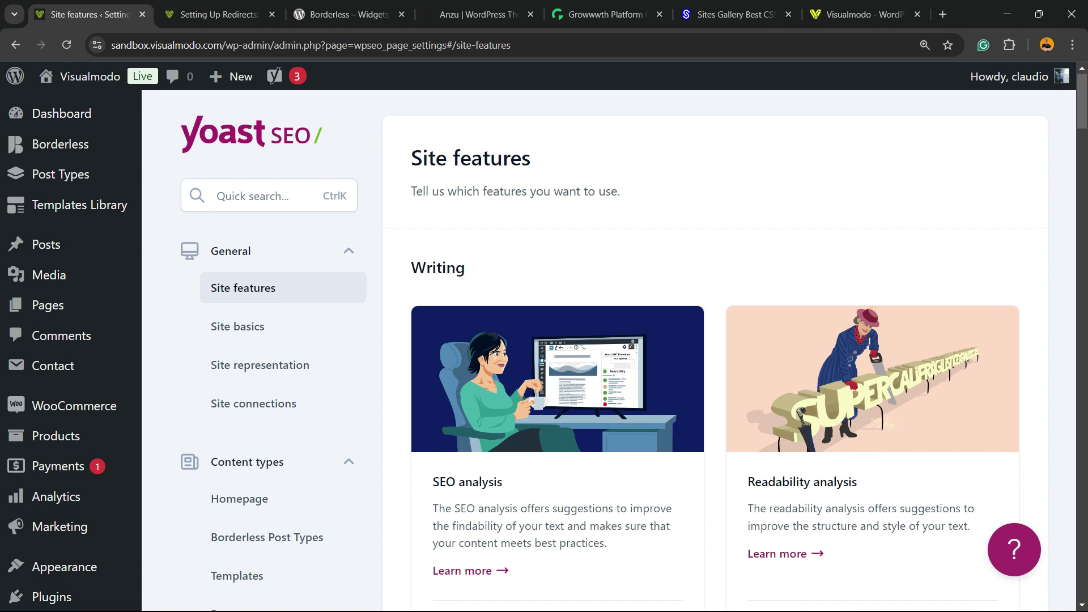
scroll(609, 352, down, 5)
scroll(609, 351, up, 5)
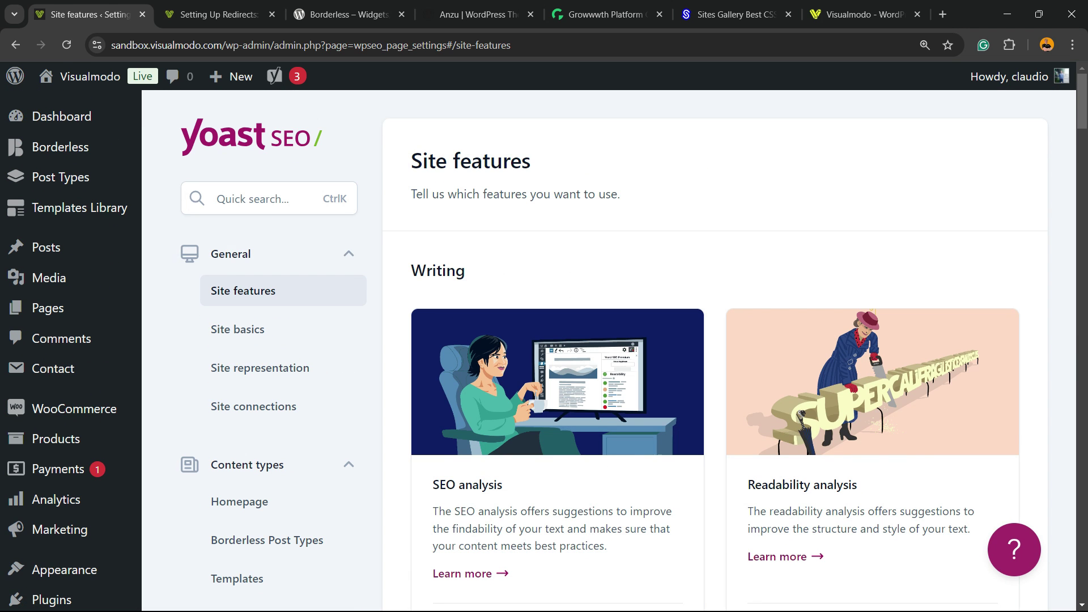
key(ctrl+k)
key(Escape)
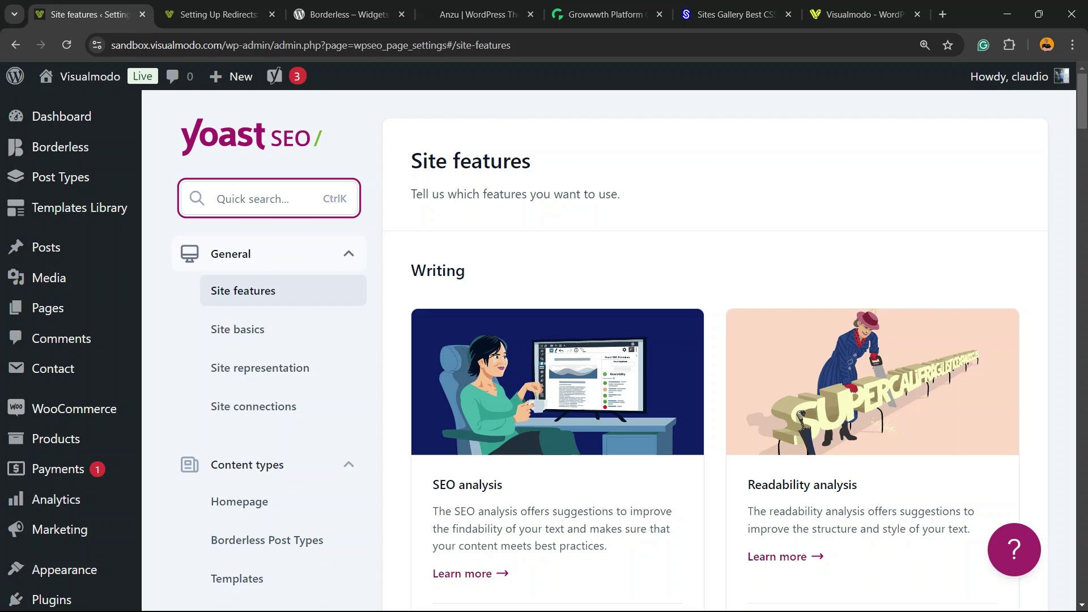
scroll(276, 288, down, 7)
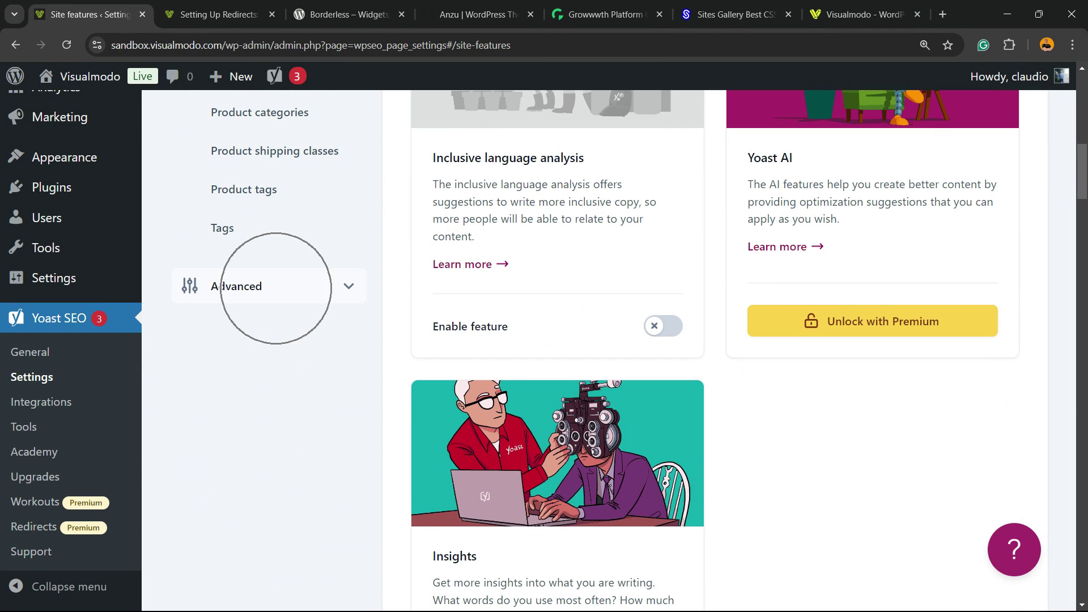
click(276, 287)
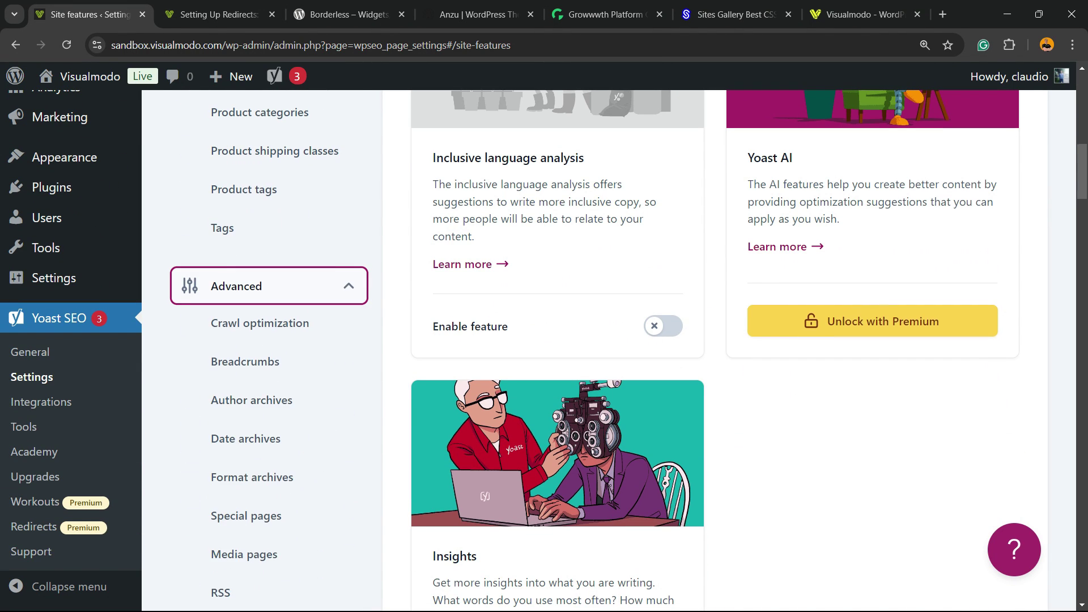
scroll(238, 295, down, 2)
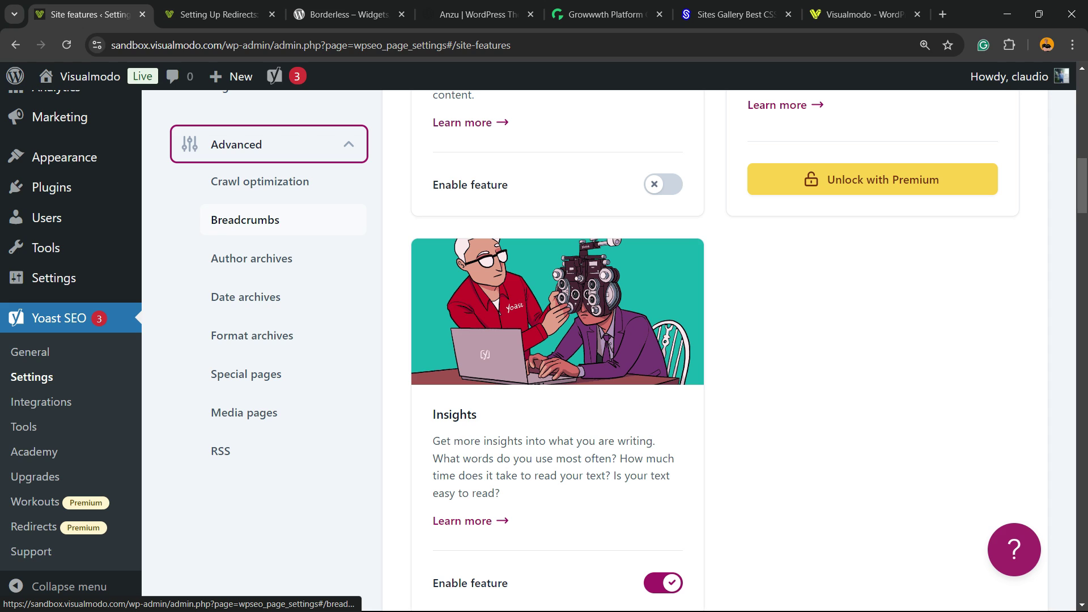
click(245, 220)
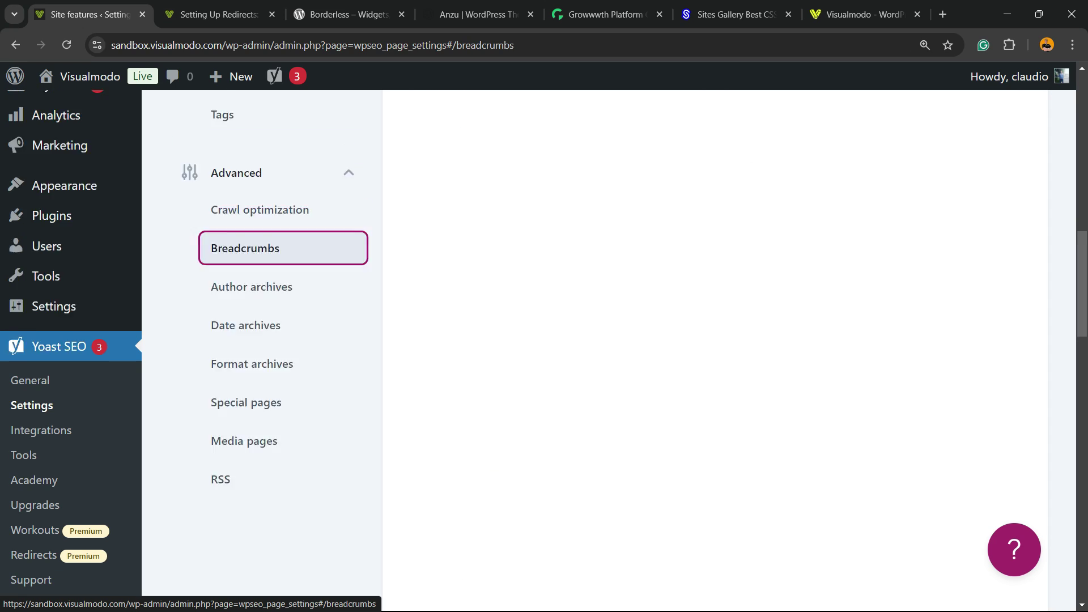
Toggle 'Enable breadcrumbs for your theme' off and on twice, leaving it enabled
scroll(714, 351, down, 20)
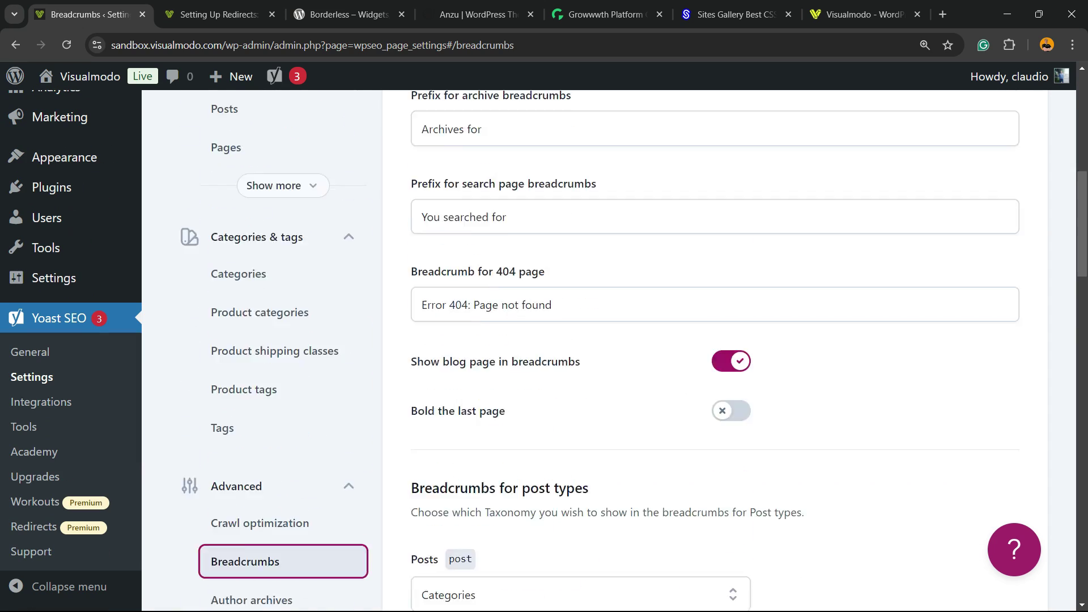
scroll(714, 351, up, 8)
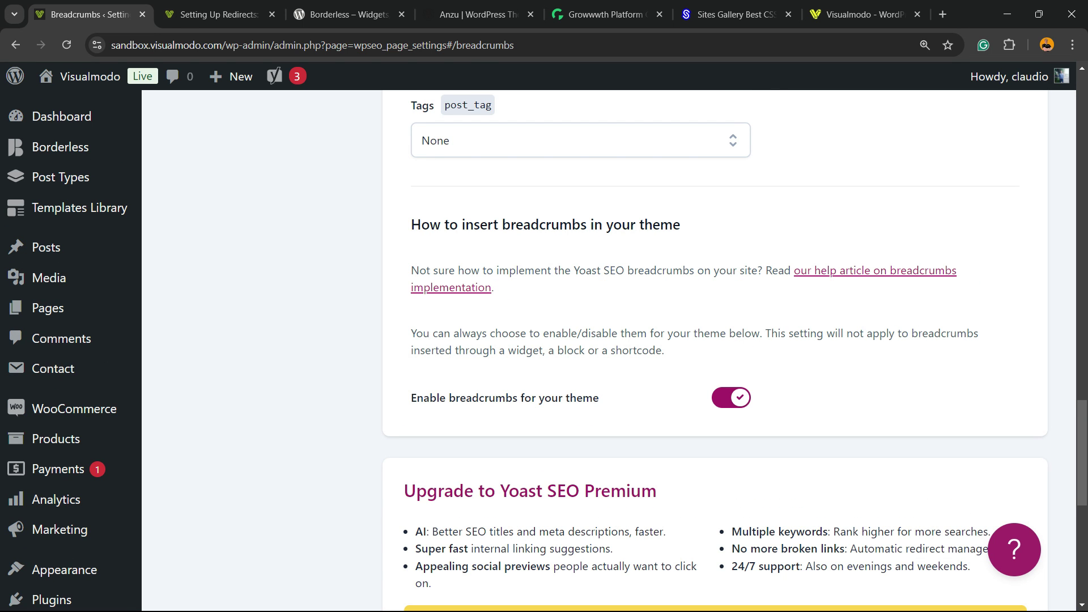
click(485, 398)
click(486, 398)
click(485, 398)
click(485, 398)
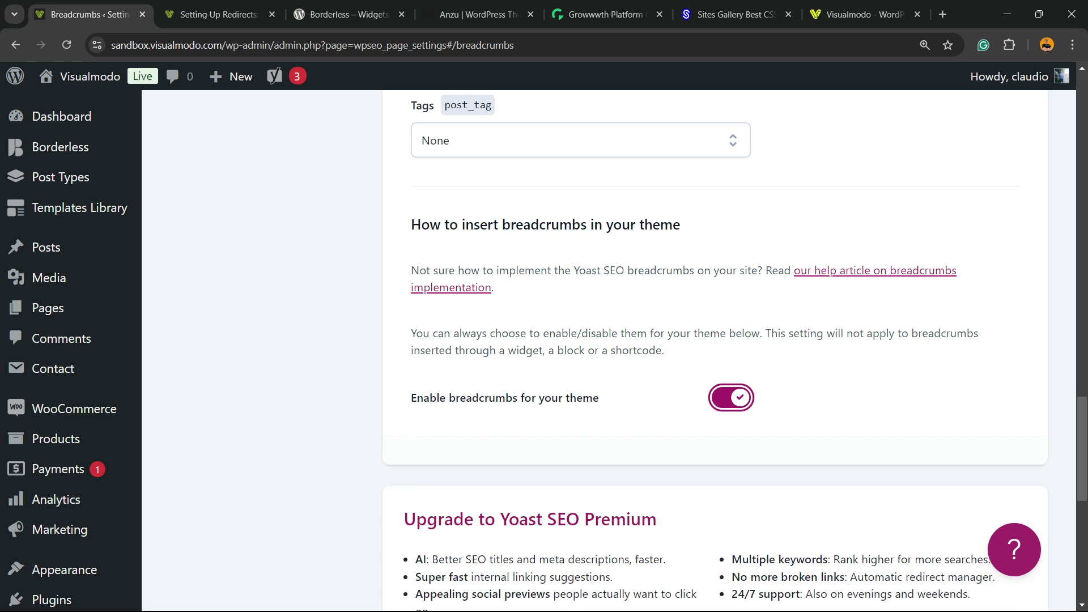
scroll(485, 398, up, 5)
scroll(714, 351, up, 15)
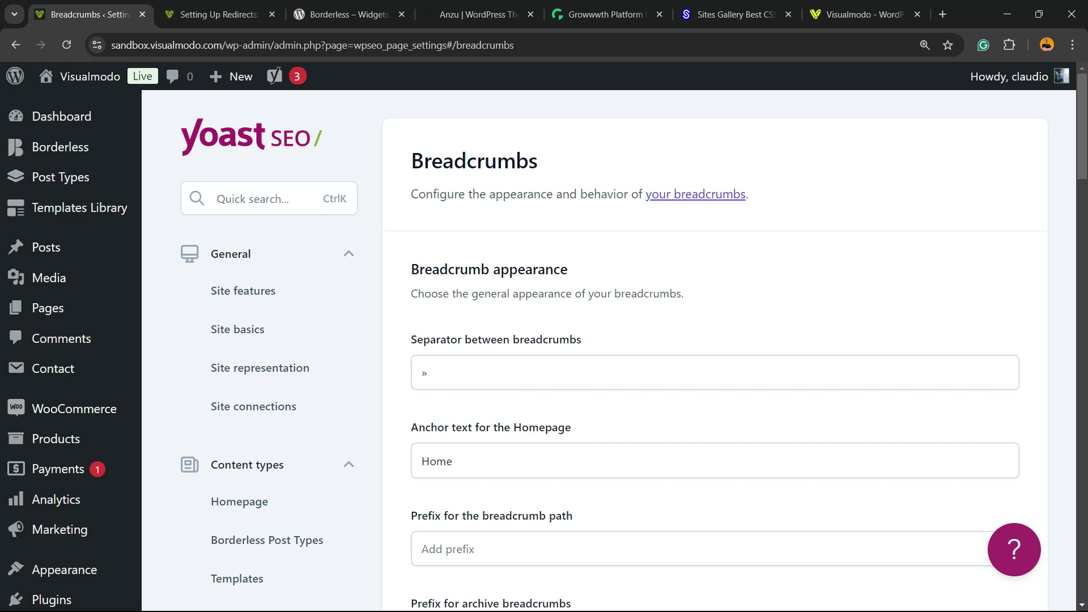
Review the breadcrumb fields, including the Home anchor text for the homepage
scroll(714, 351, down, 3)
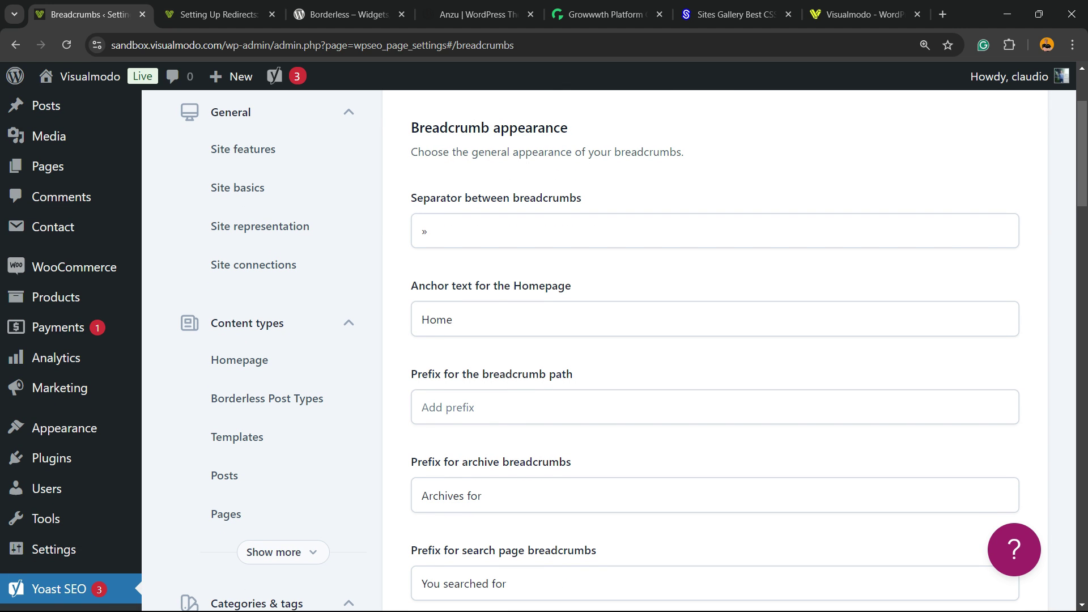
double_click(436, 320)
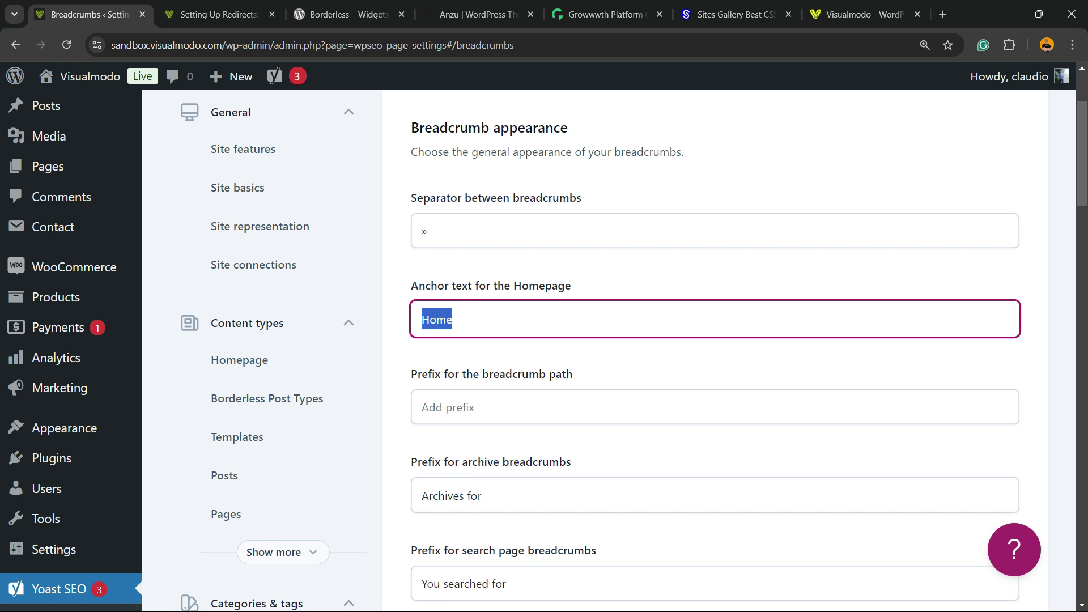
scroll(714, 351, down, 3)
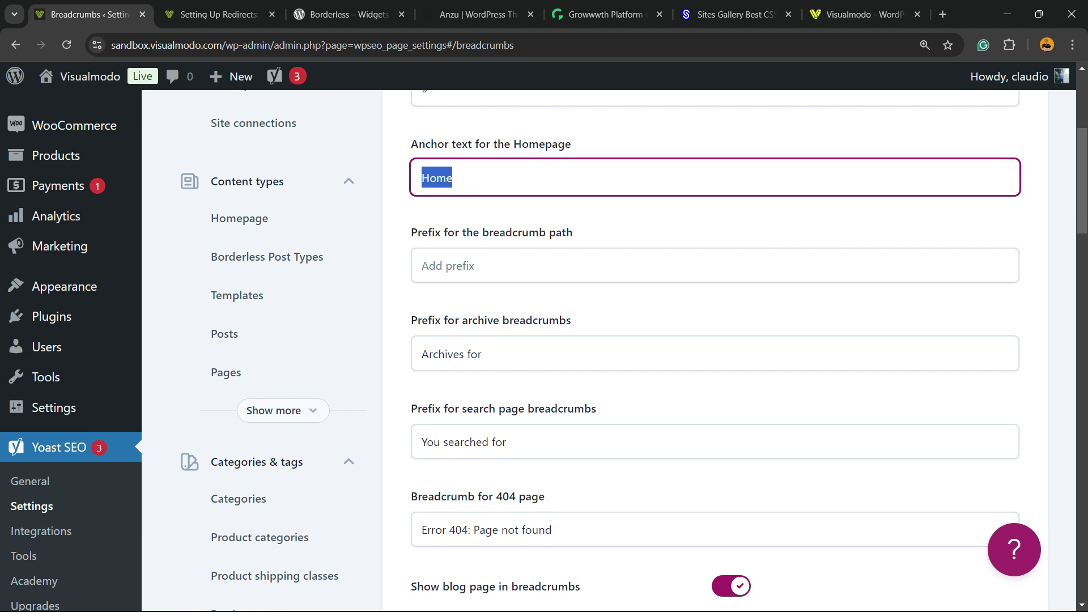
scroll(714, 352, down, 3)
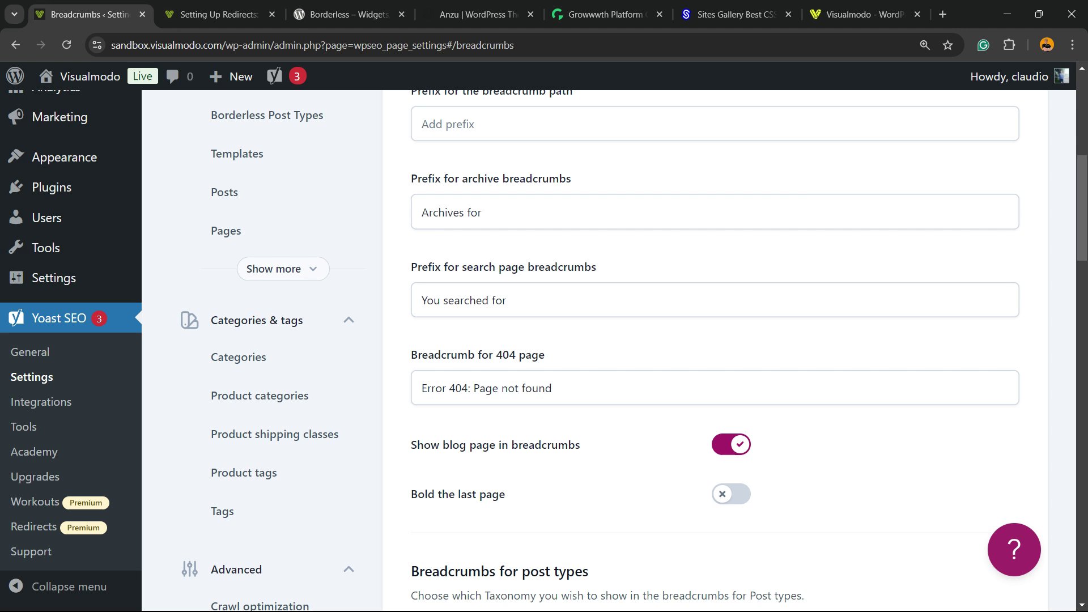
scroll(715, 351, down, 3)
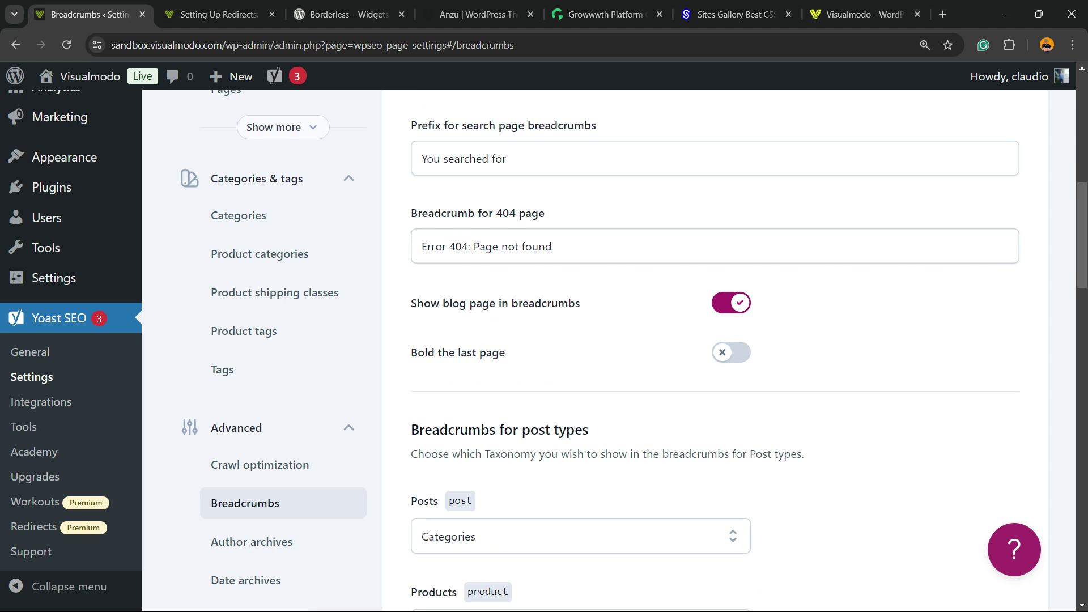
scroll(714, 352, down, 3)
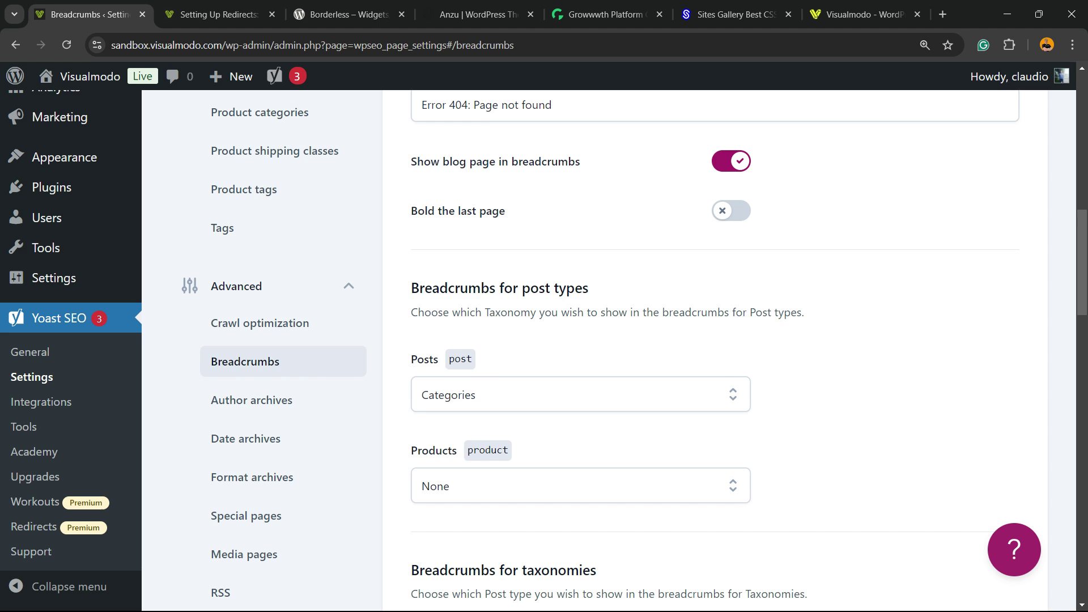
scroll(714, 351, down, 6)
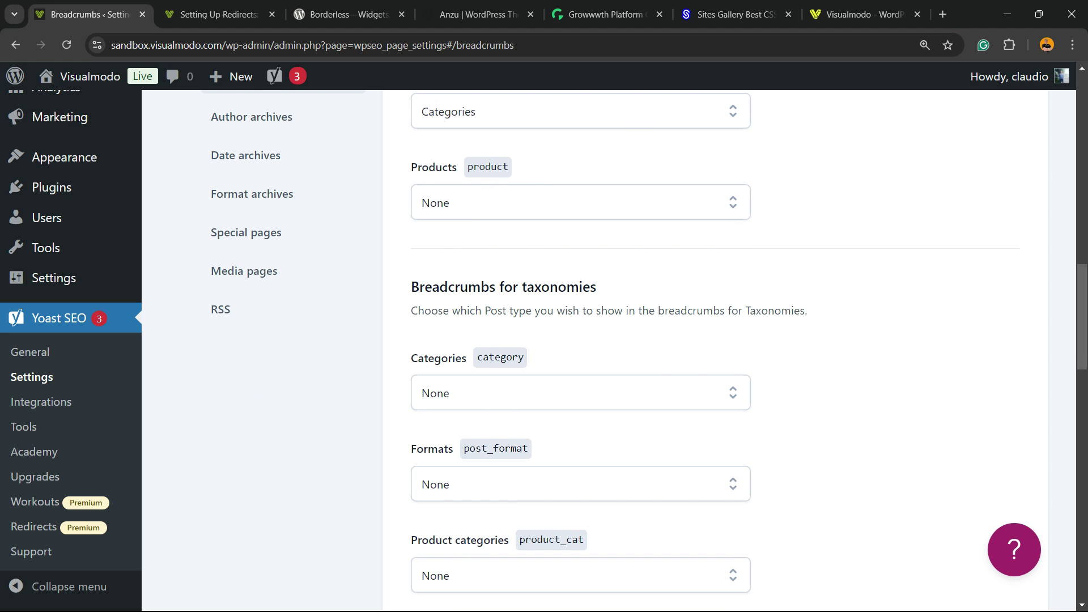
scroll(714, 340, down, 10)
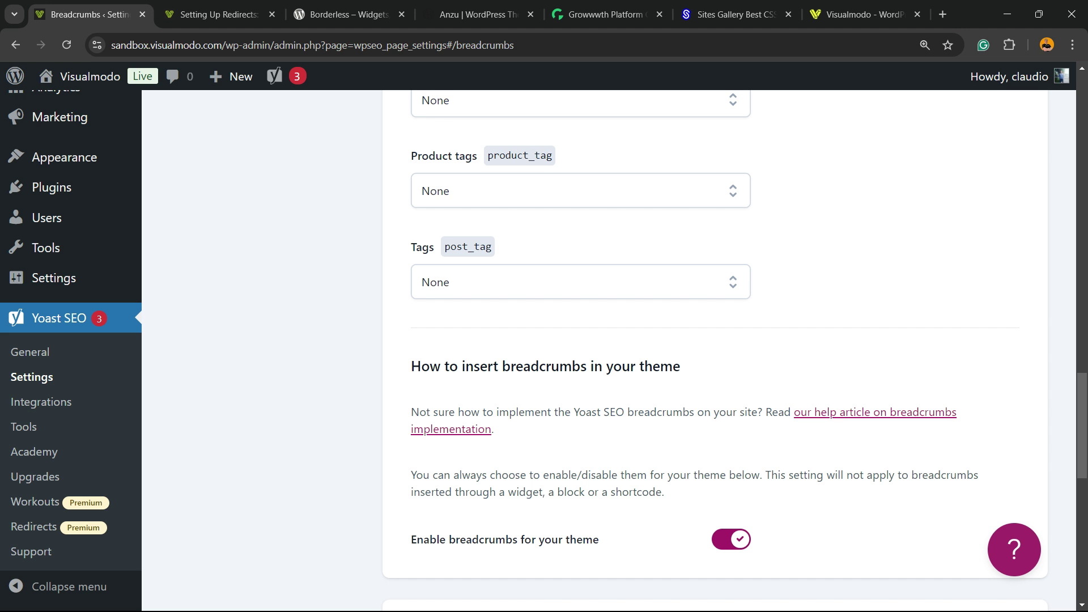
Bring up the link menu for 'our help article on breadcrumbs implementation'
scroll(714, 340, up, 18)
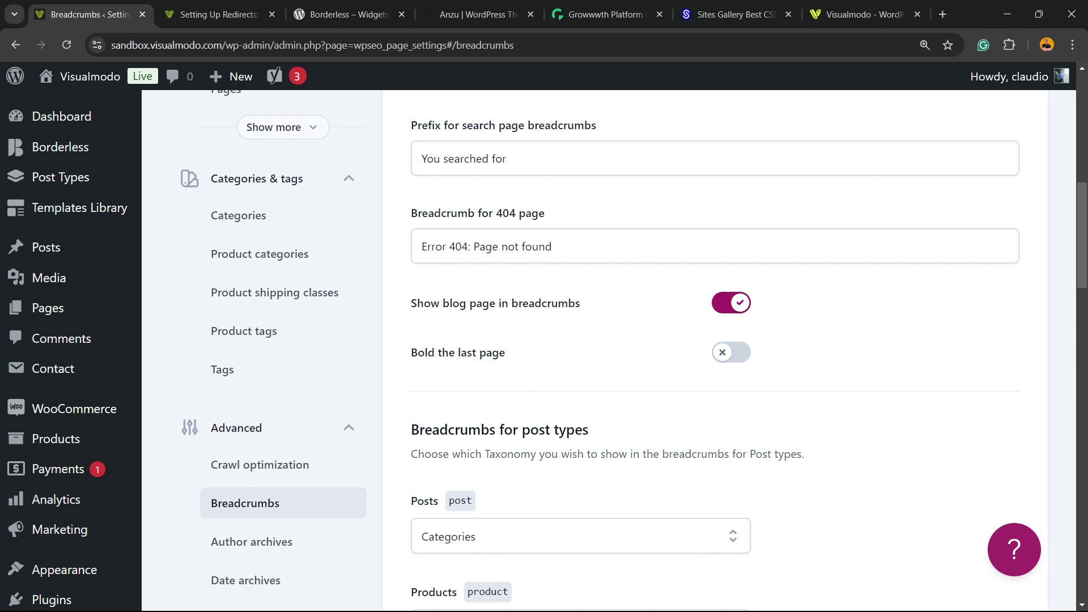
scroll(714, 340, down, 15)
key(Tab)
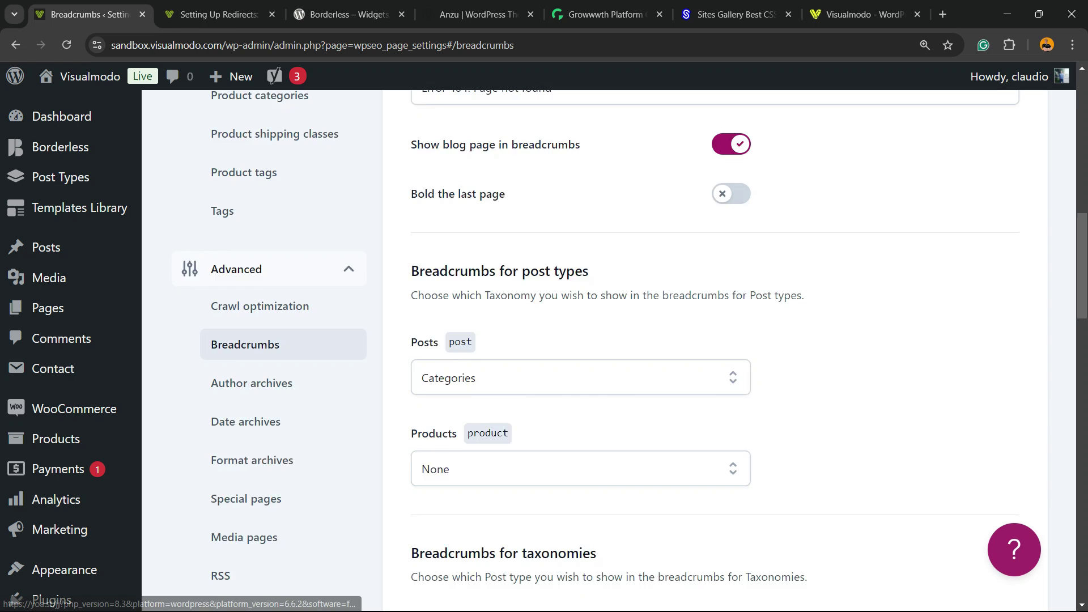
scroll(714, 340, up, 1)
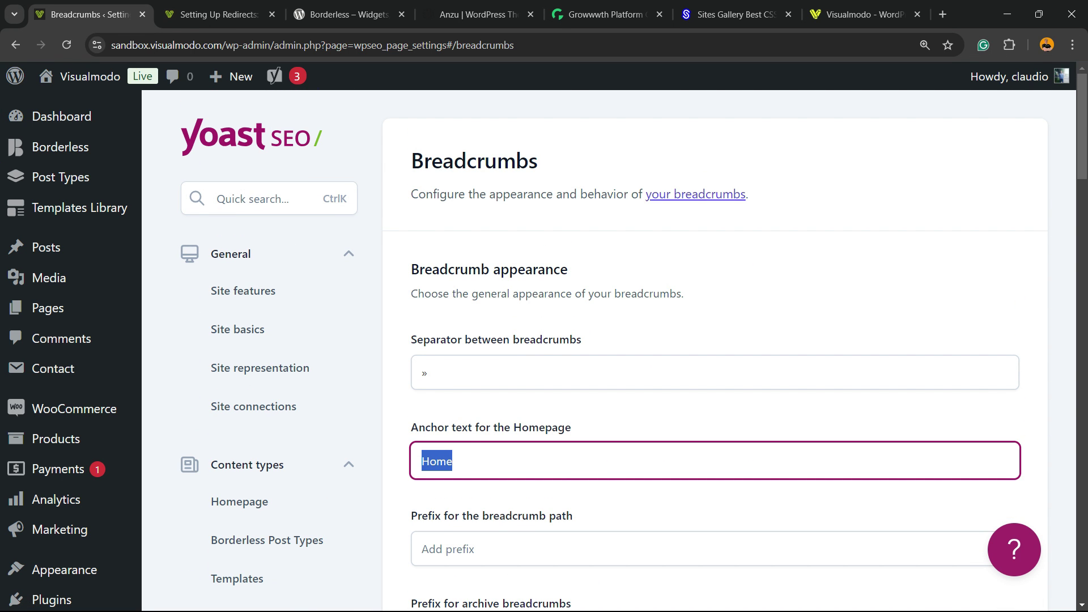
scroll(714, 340, down, 15)
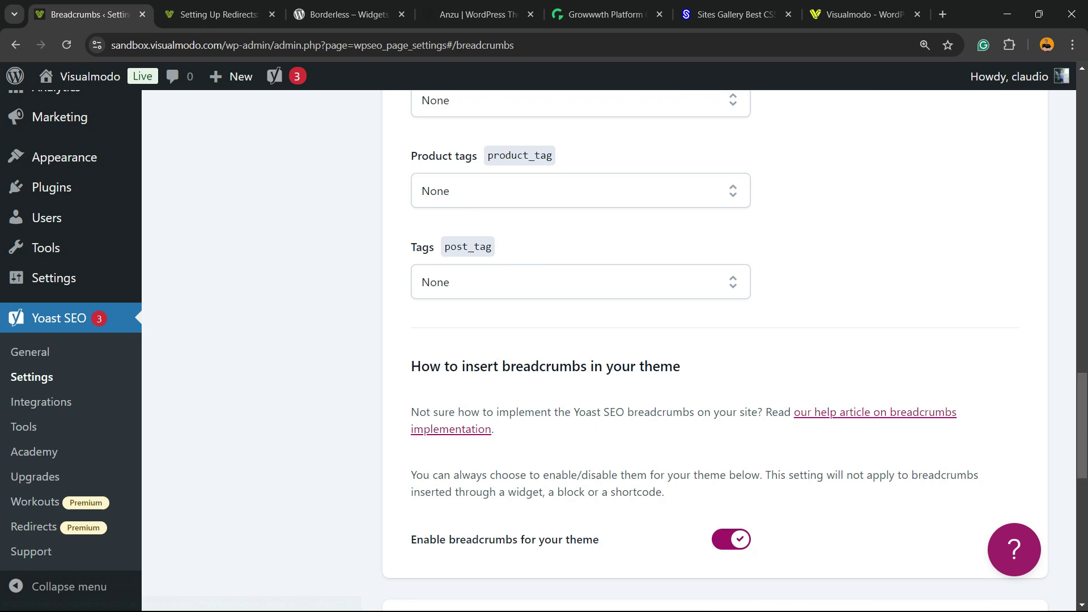
scroll(714, 340, up, 7)
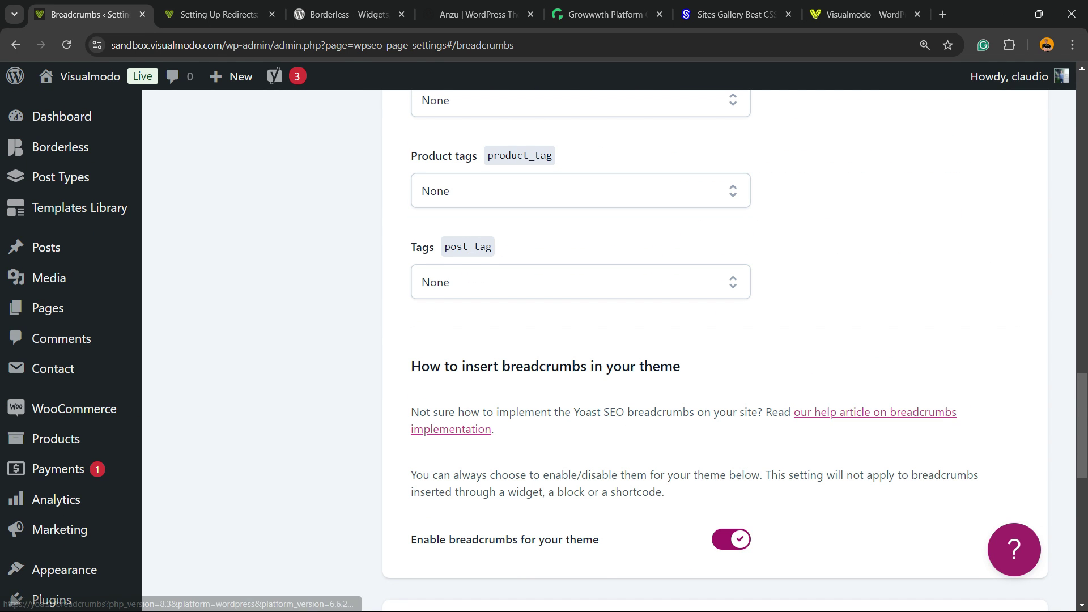
right_click(449, 429)
Open the breadcrumbs help article in a new tab, glance over it, then return to the redirects post
click(476, 445)
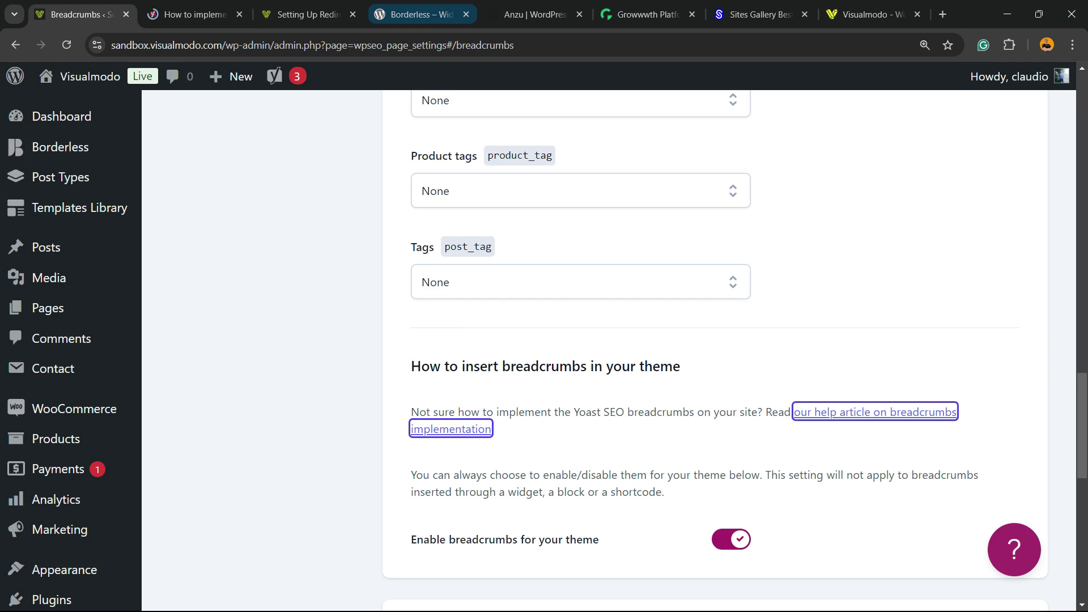
click(192, 14)
mouse_move(366, 102)
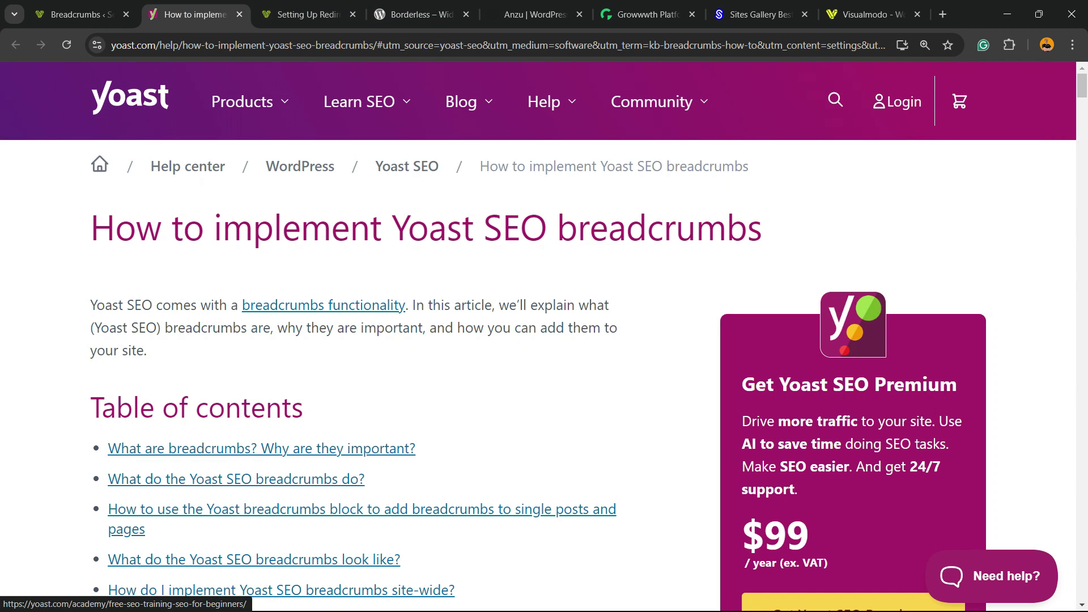
double_click(659, 226)
click(659, 227)
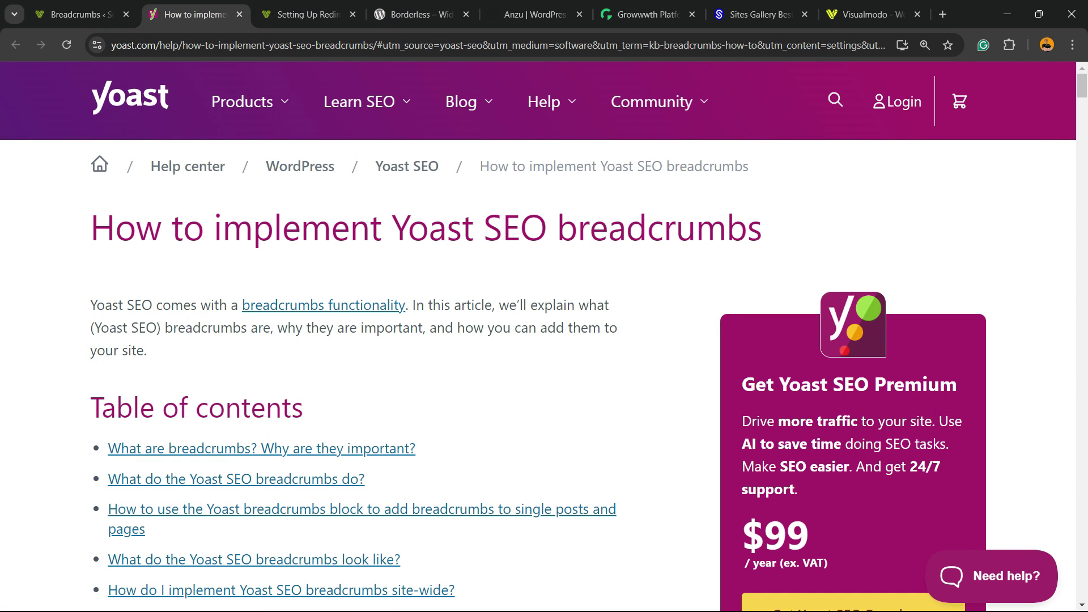
click(303, 15)
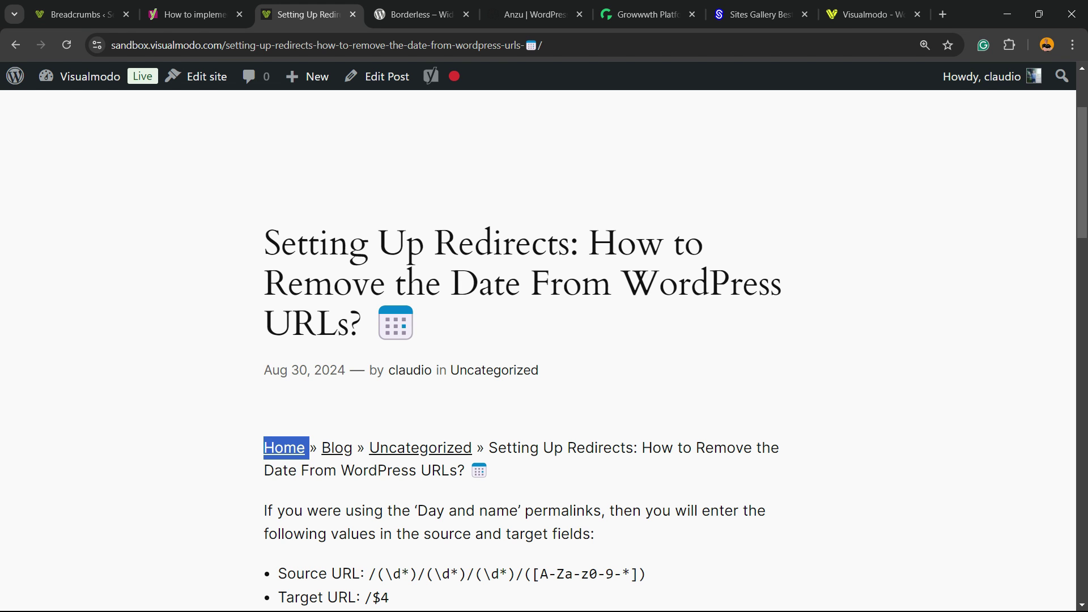
Open the redirects post in the editor and replace its Yoast Breadcrumbs block with an empty paragraph
drag(491, 472, 517, 448)
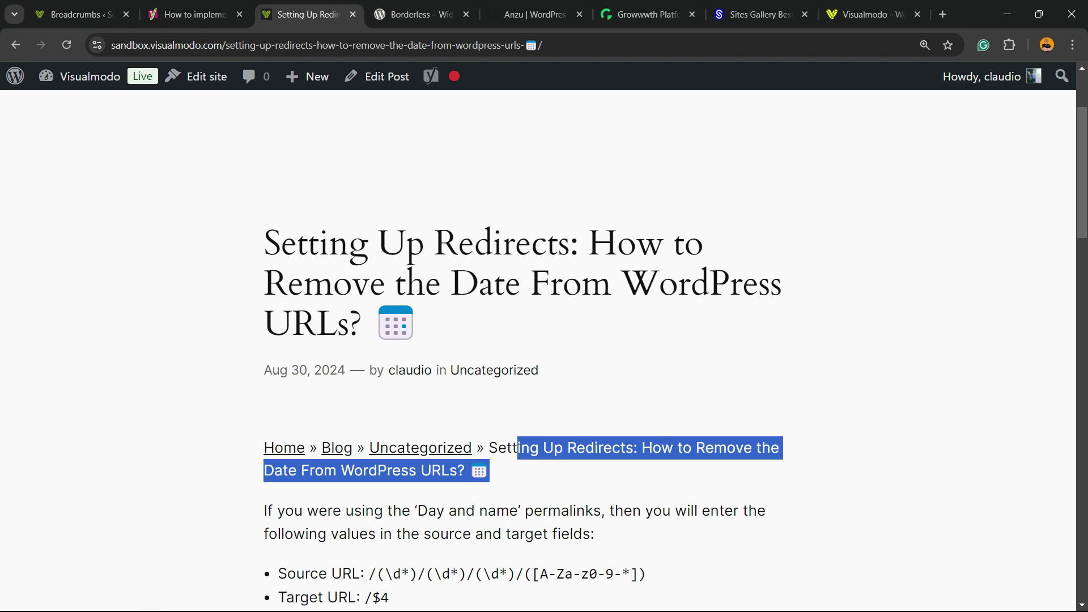
click(376, 76)
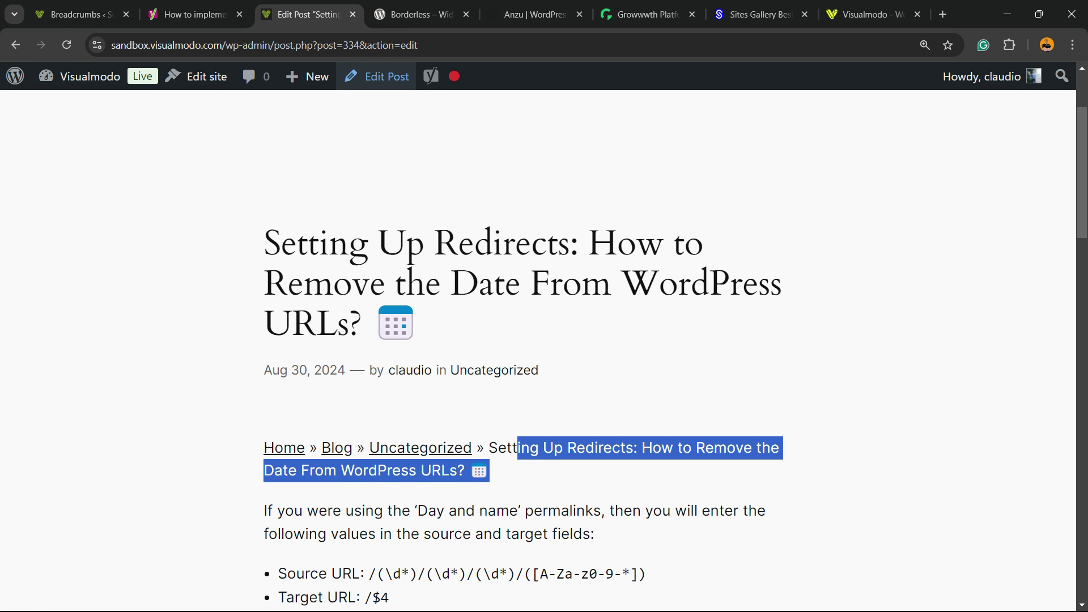
click(476, 465)
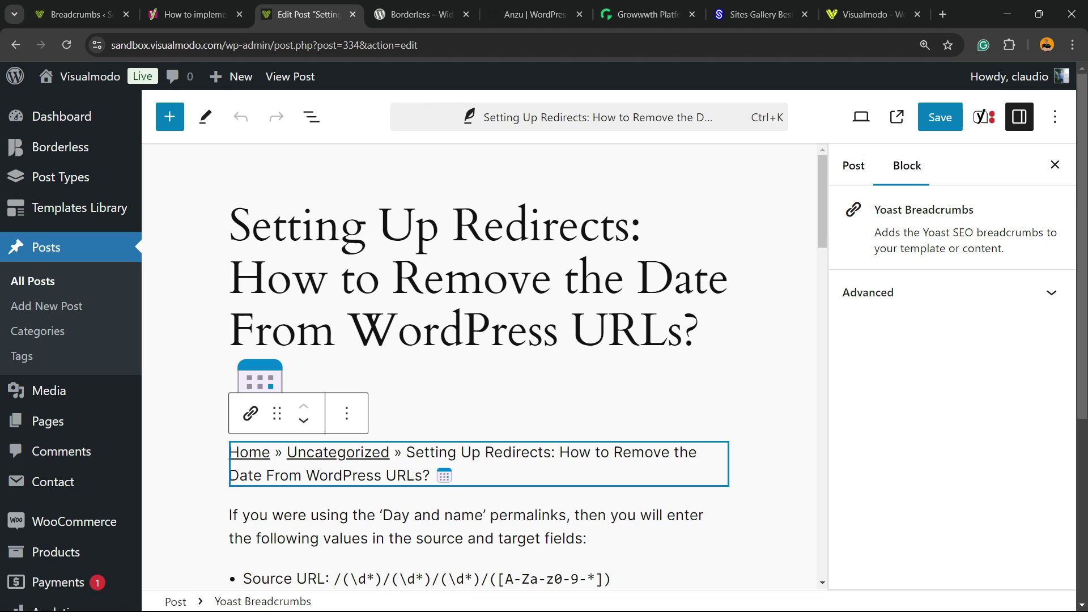
key(Delete)
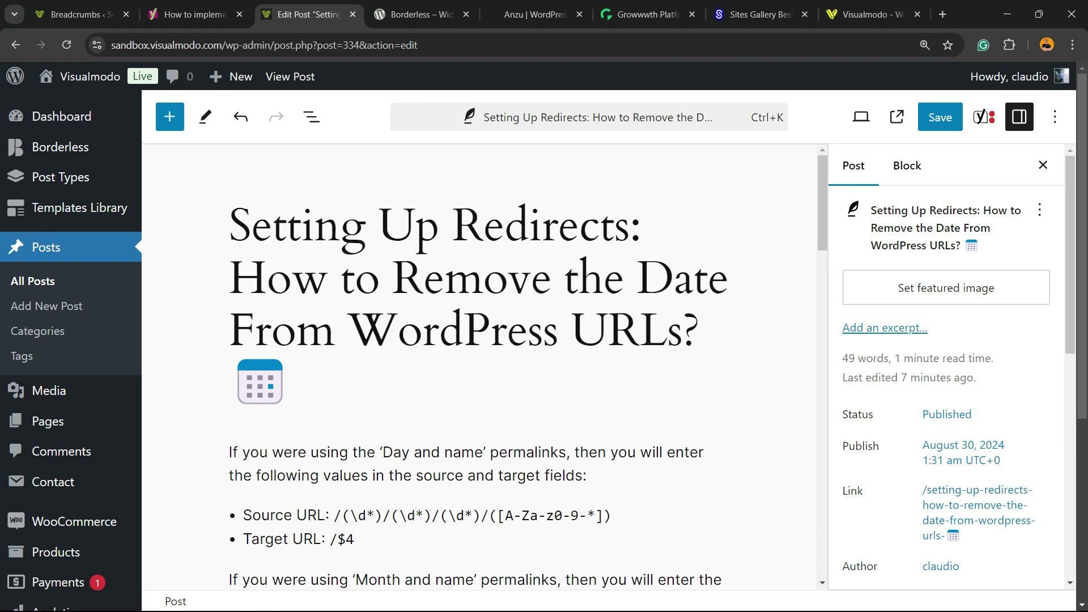
key(Return)
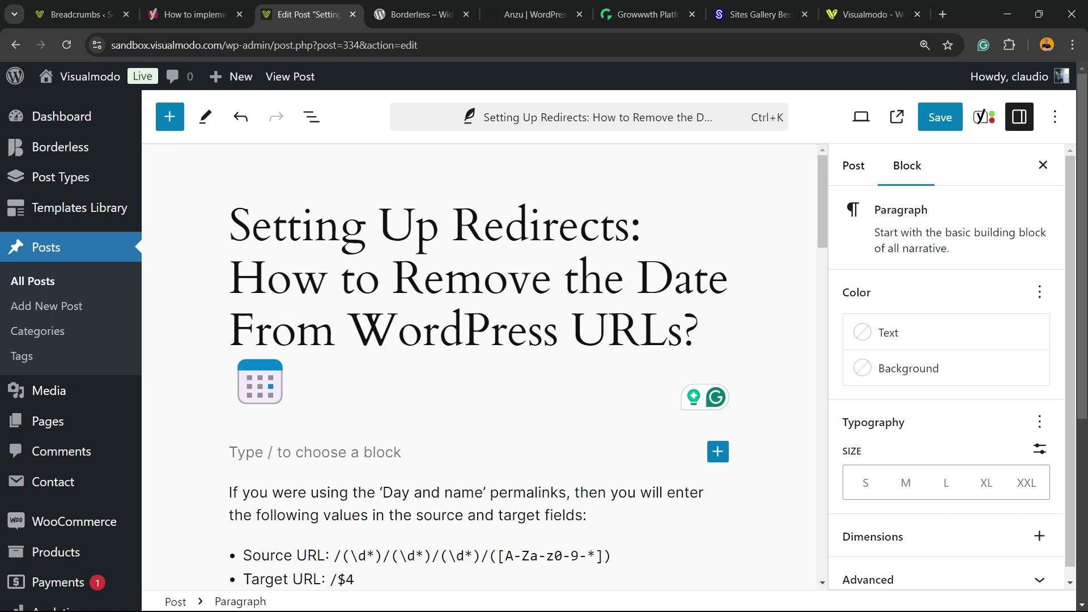
Insert a Yoast Breadcrumbs block under the title by searching 'breadcrumbs' in the inserter
click(718, 452)
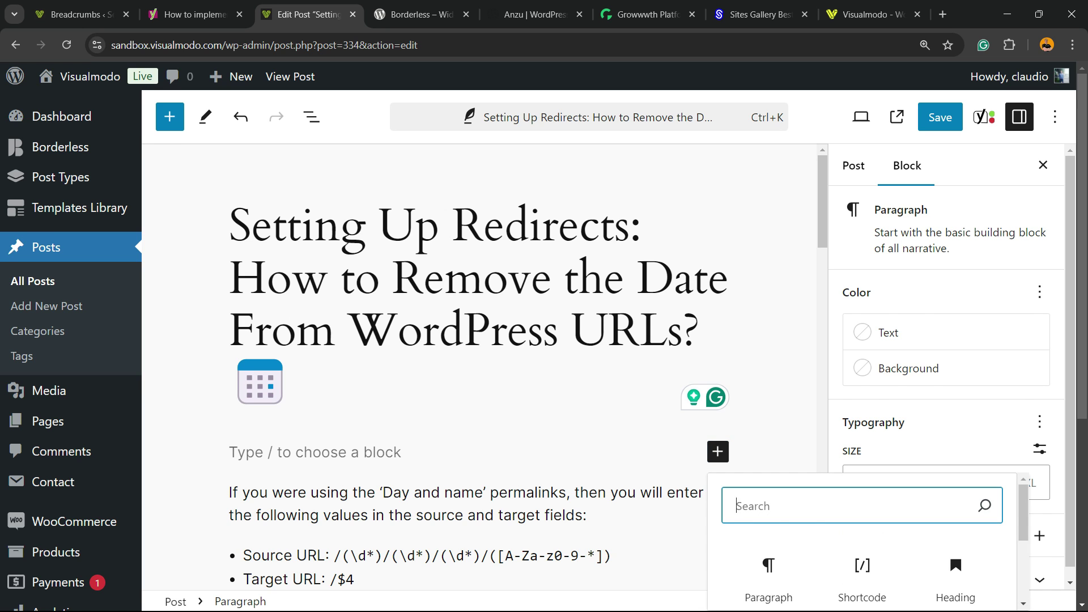
click(759, 502)
text(breadcrumbs)
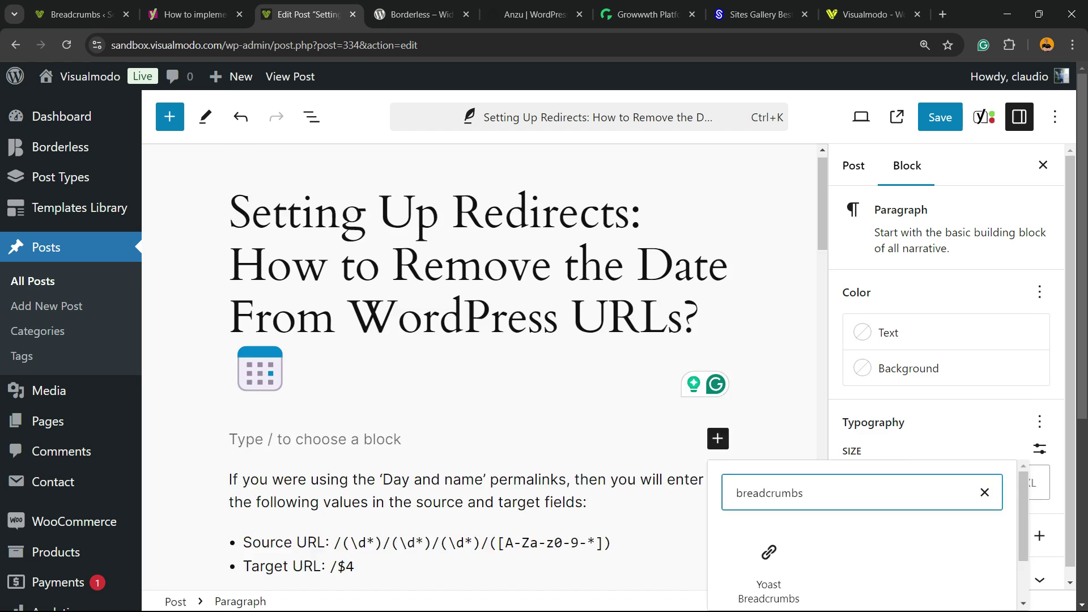
scroll(629, 379, down, 2)
click(749, 438)
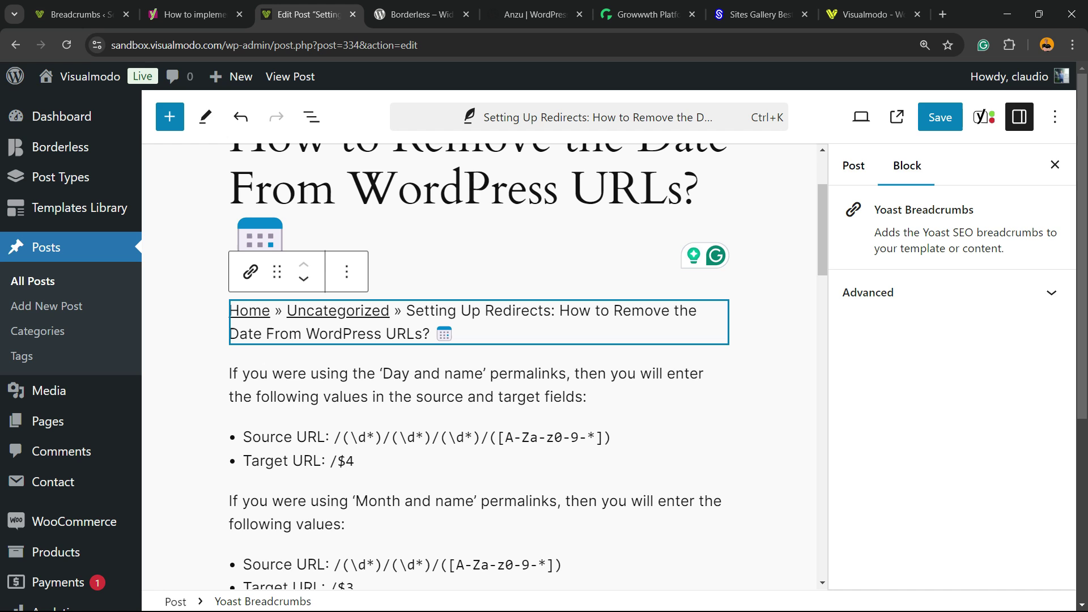
click(907, 292)
click(907, 292)
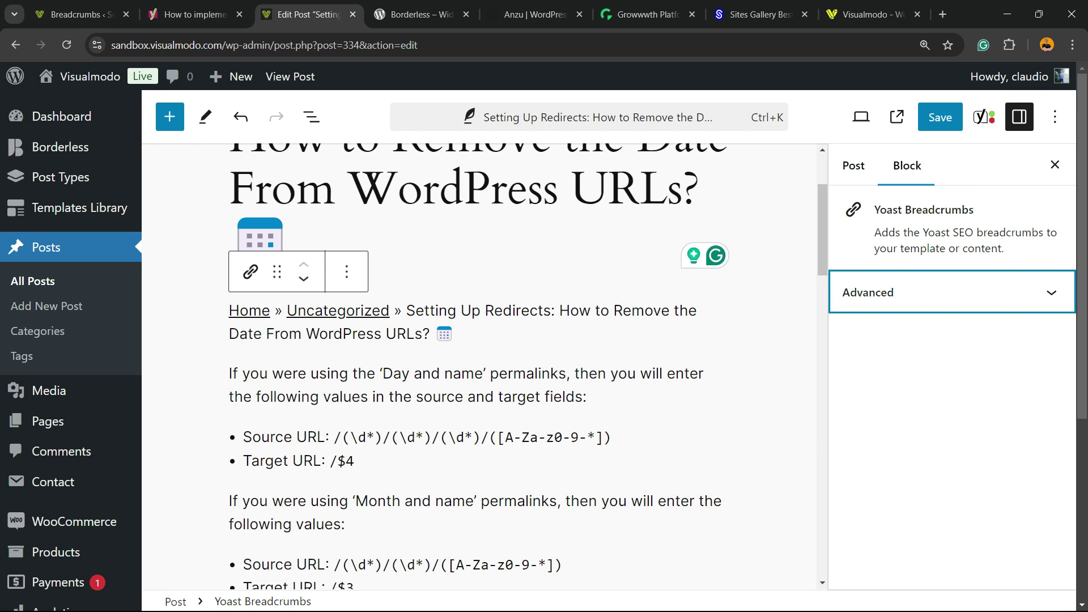
Save the updated post with Ctrl+S, then move between browser tabs
key(ctrl+s)
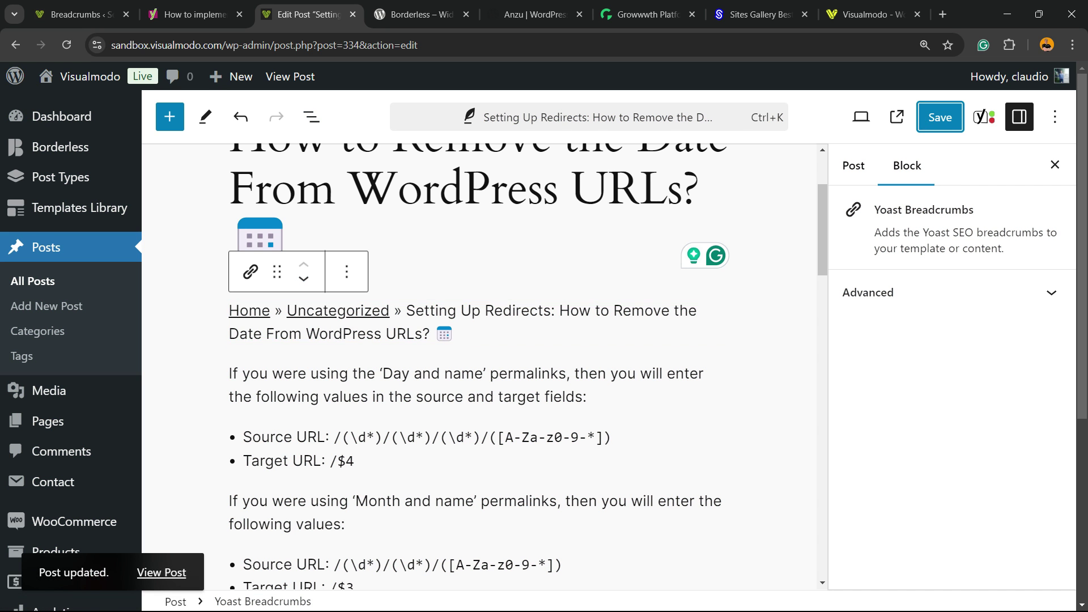
click(420, 14)
key(ctrl+shift+Tab)
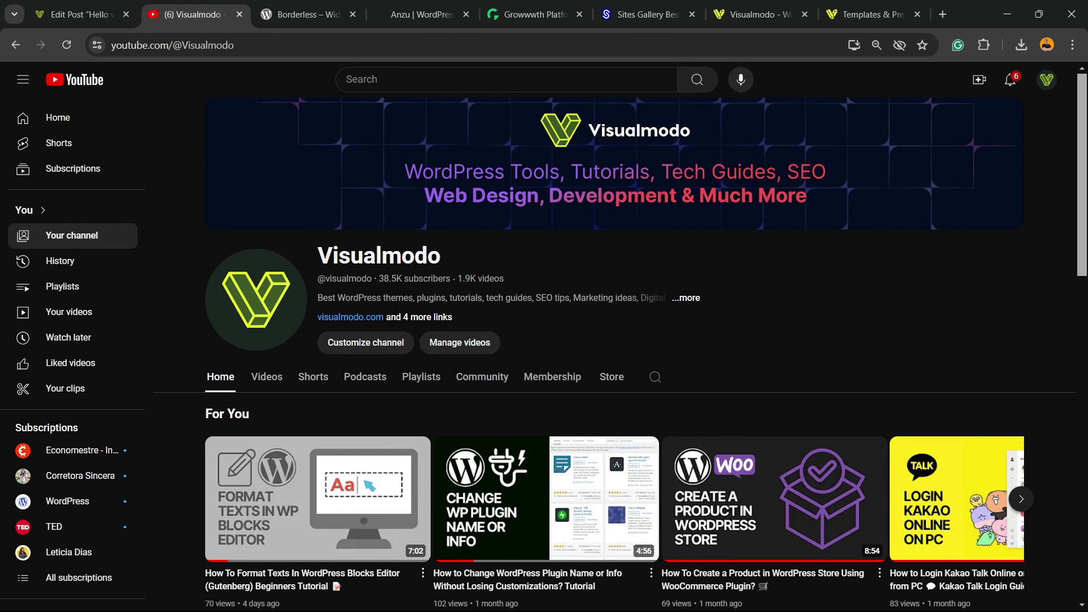
Switch to the 'Borderless – Widgets…' plugin page on WordPress.org
click(300, 14)
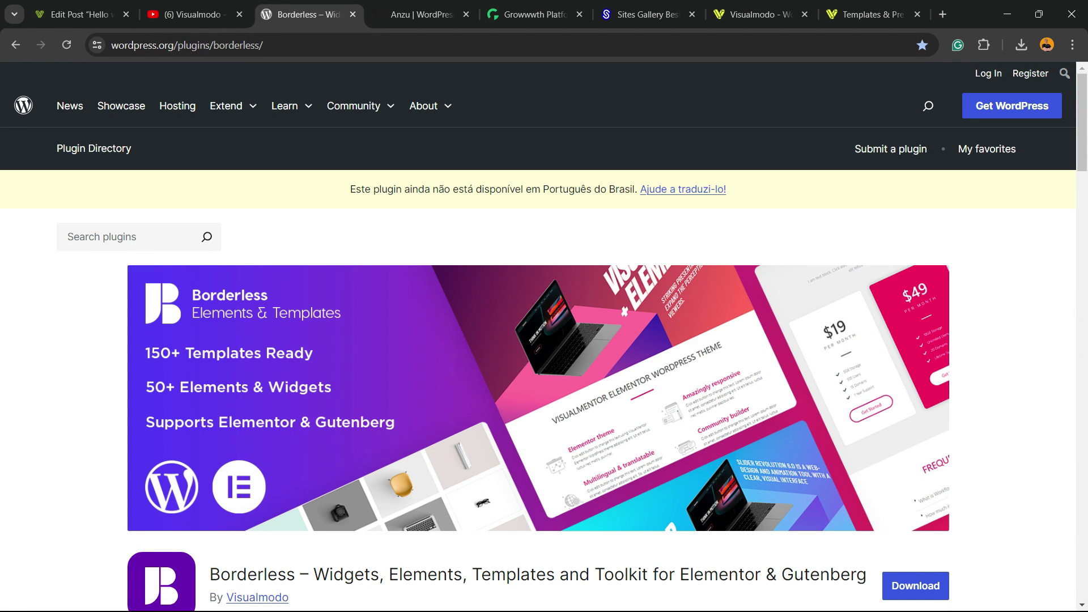
Scroll through the Borderless plugin and Anzu theme pages, then move to the Growwwth homepage
scroll(544, 340, down, 3)
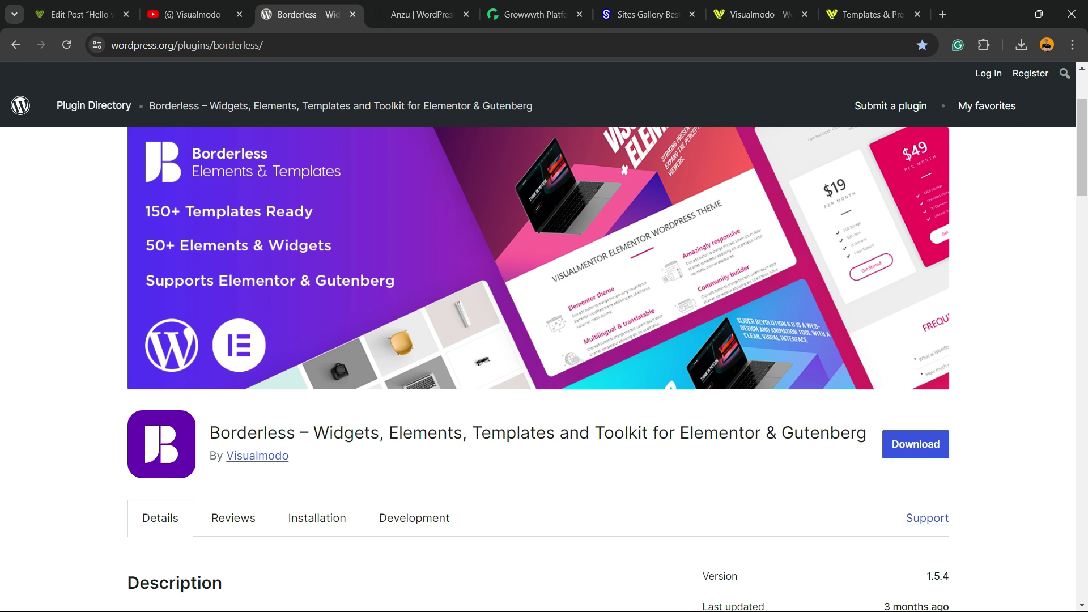
scroll(545, 340, up, 3)
scroll(544, 340, down, 3)
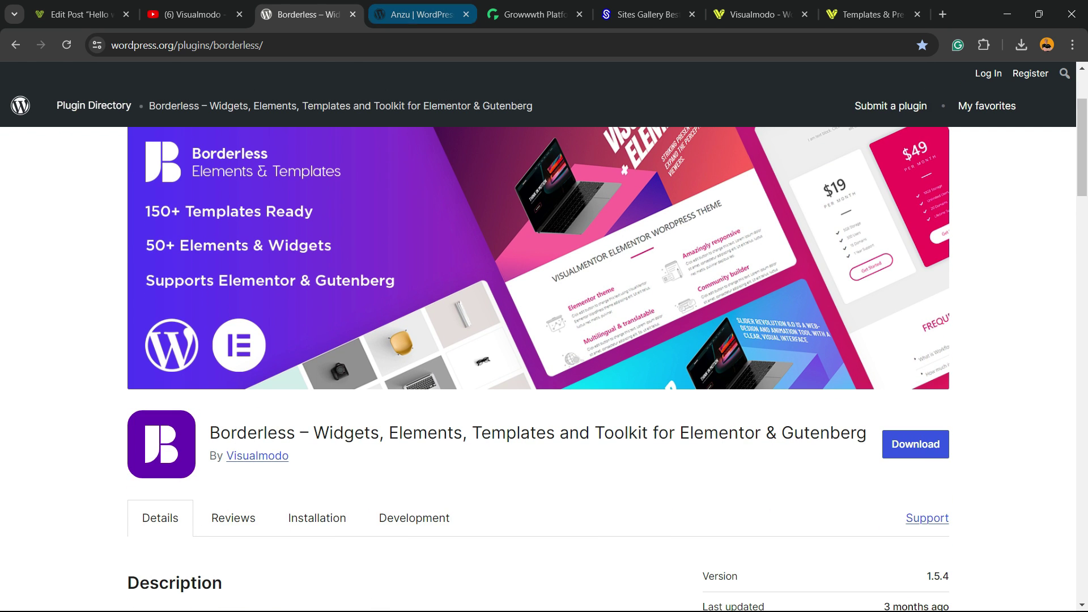
click(423, 15)
scroll(544, 340, up, 10)
scroll(544, 340, up, 3)
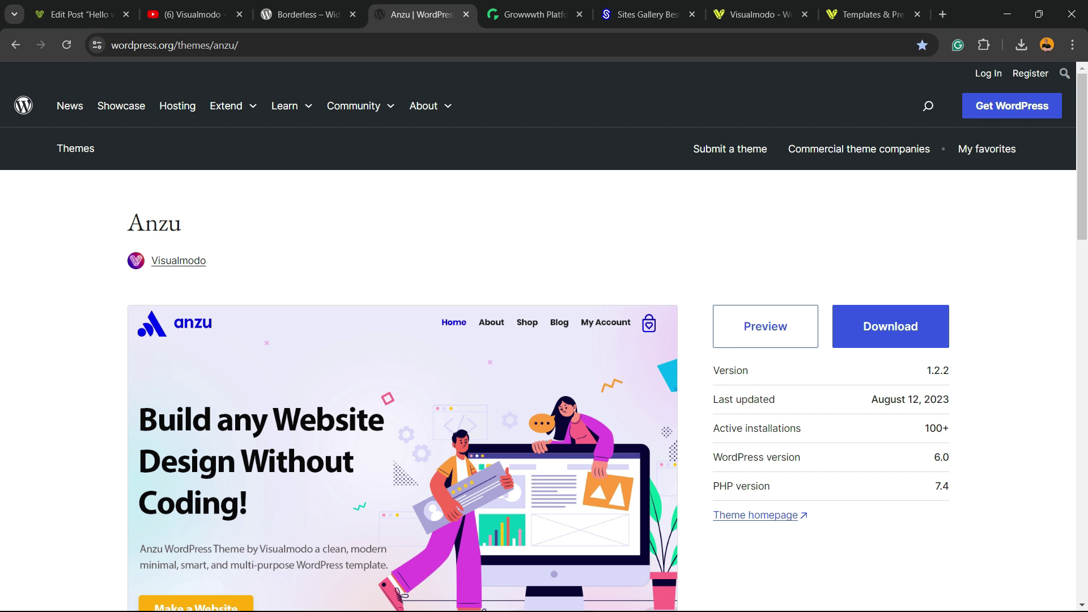
click(535, 14)
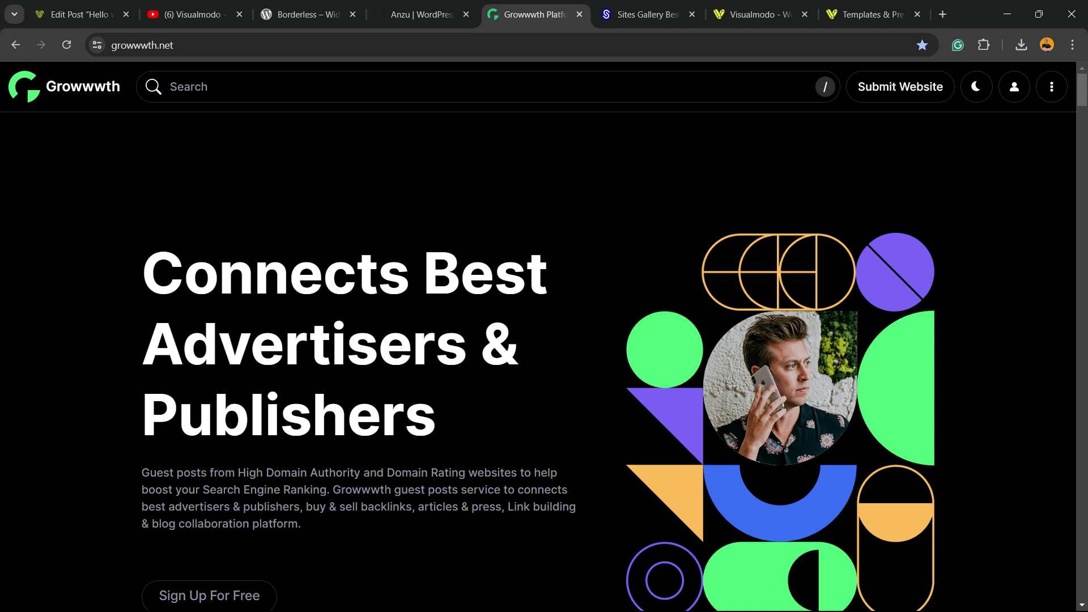
Scroll through Growwwth's Featured Websites and Latest Websites listings with their prices and link counts
scroll(539, 362, down, 10)
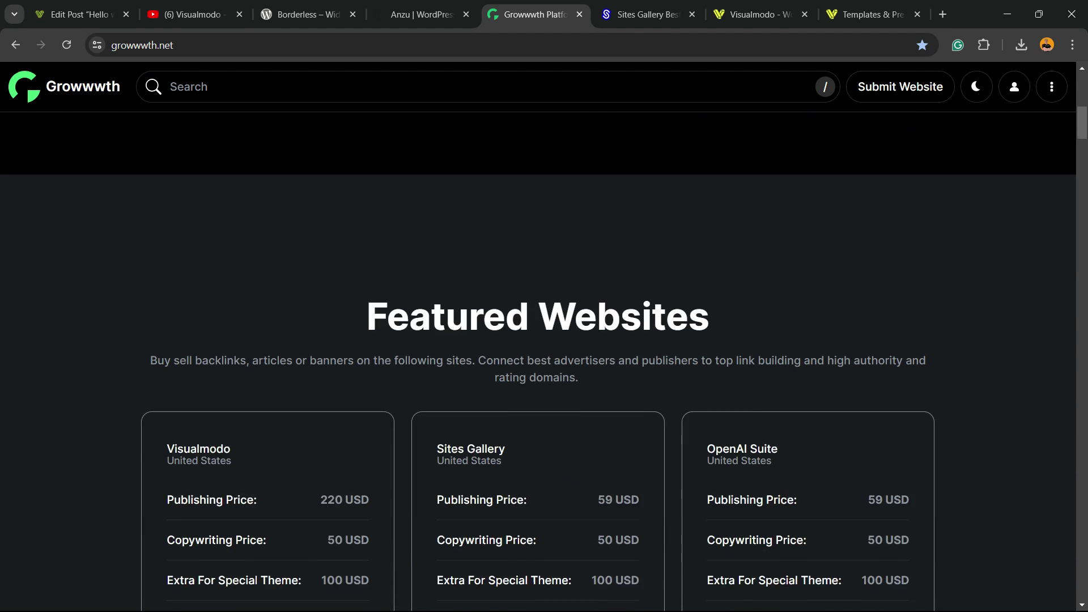
scroll(539, 363, down, 12)
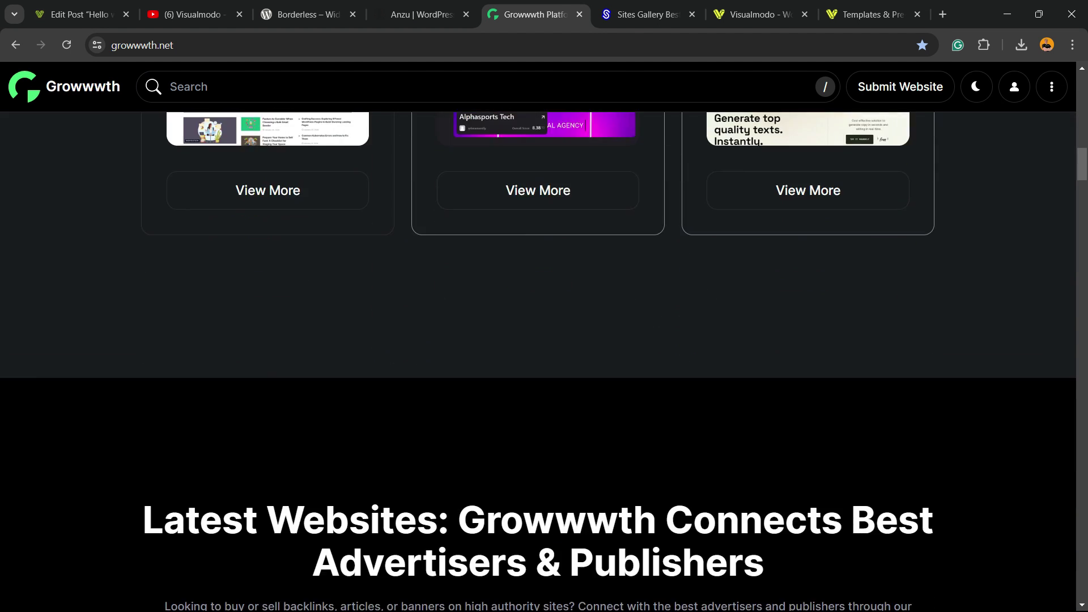
scroll(539, 363, down, 7)
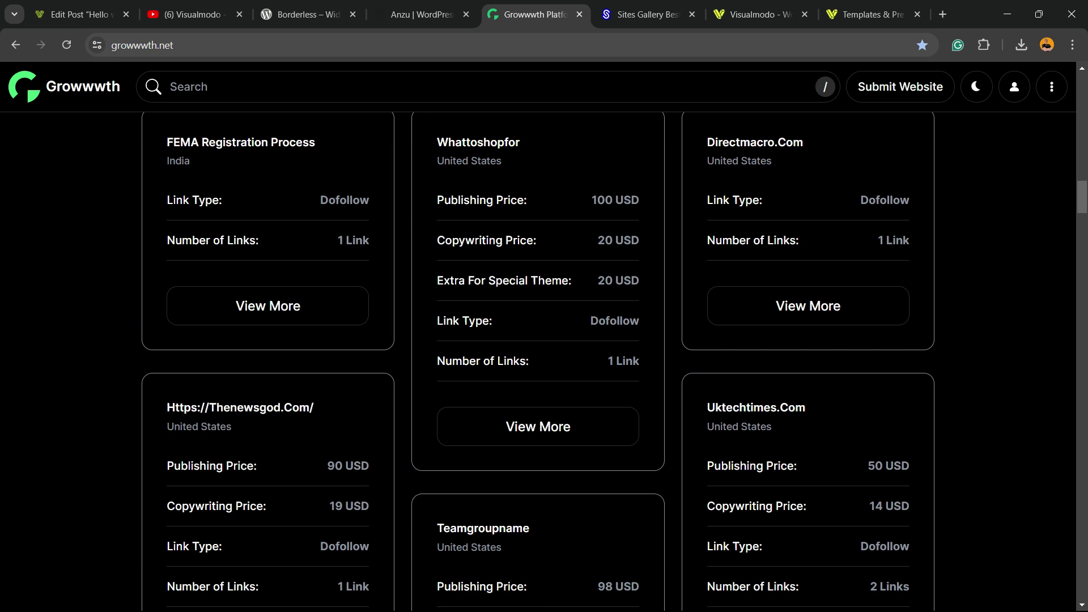
double_click(166, 46)
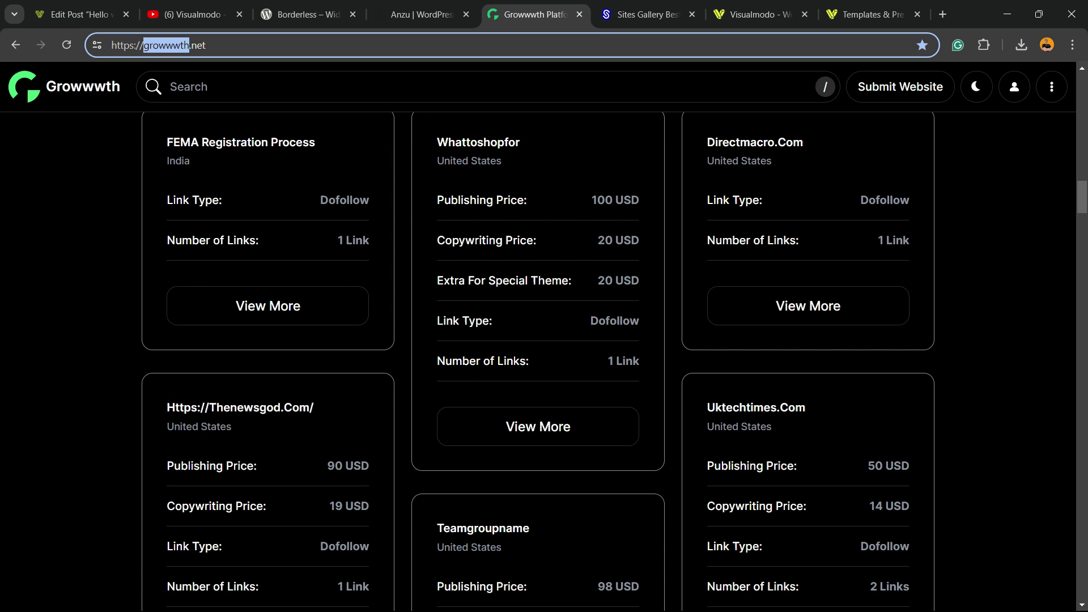
key(Escape)
scroll(539, 363, down, 12)
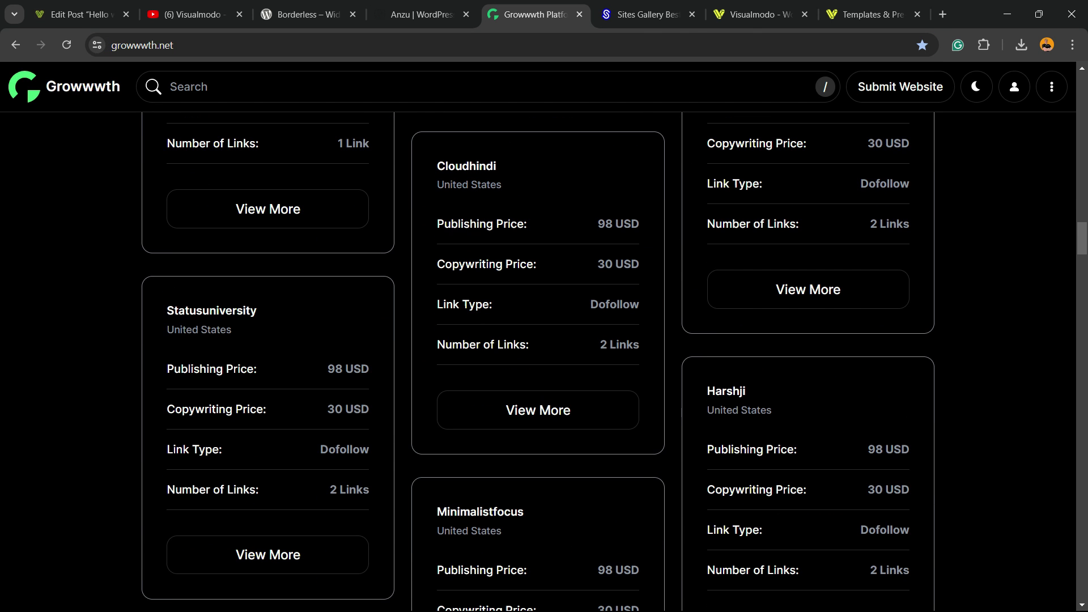
scroll(538, 363, down, 15)
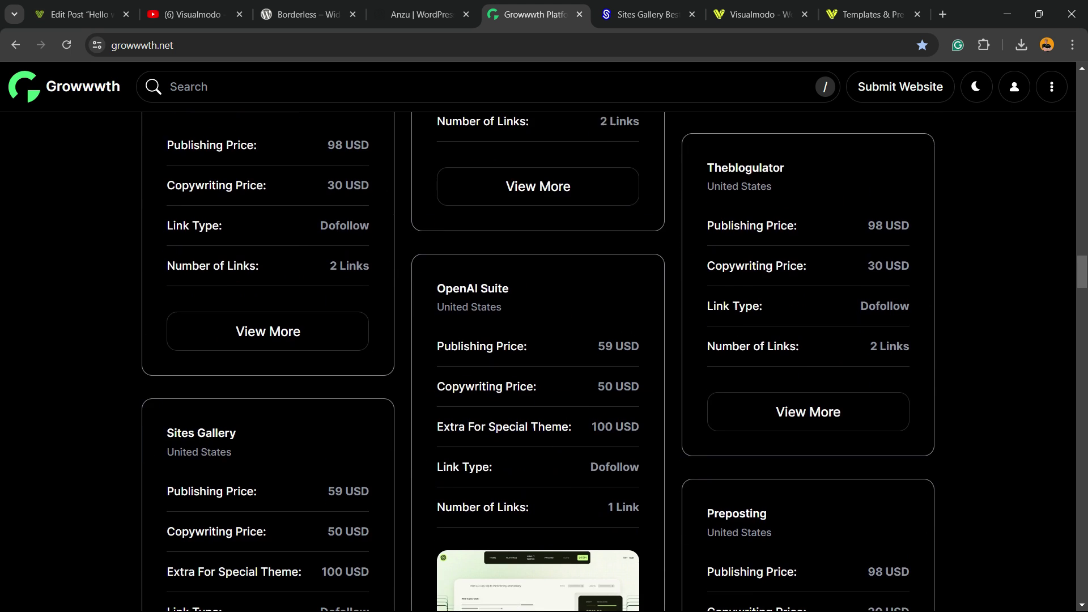
Browse the Sites Gallery's Site of the Day and Websites showcase cards, then bring up the Visualmodo homepage
click(646, 14)
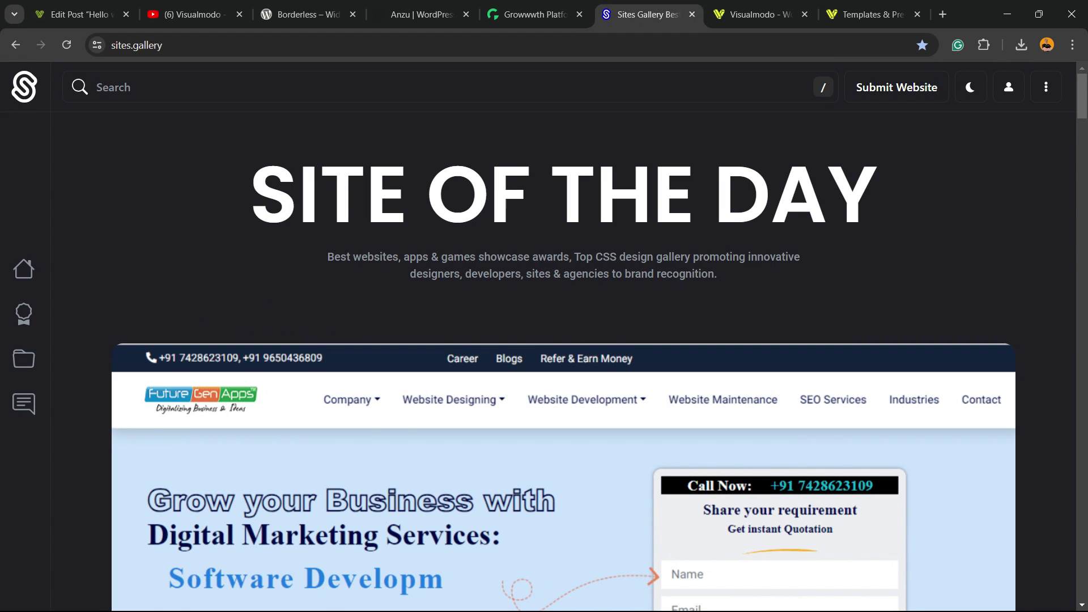
scroll(563, 360, down, 10)
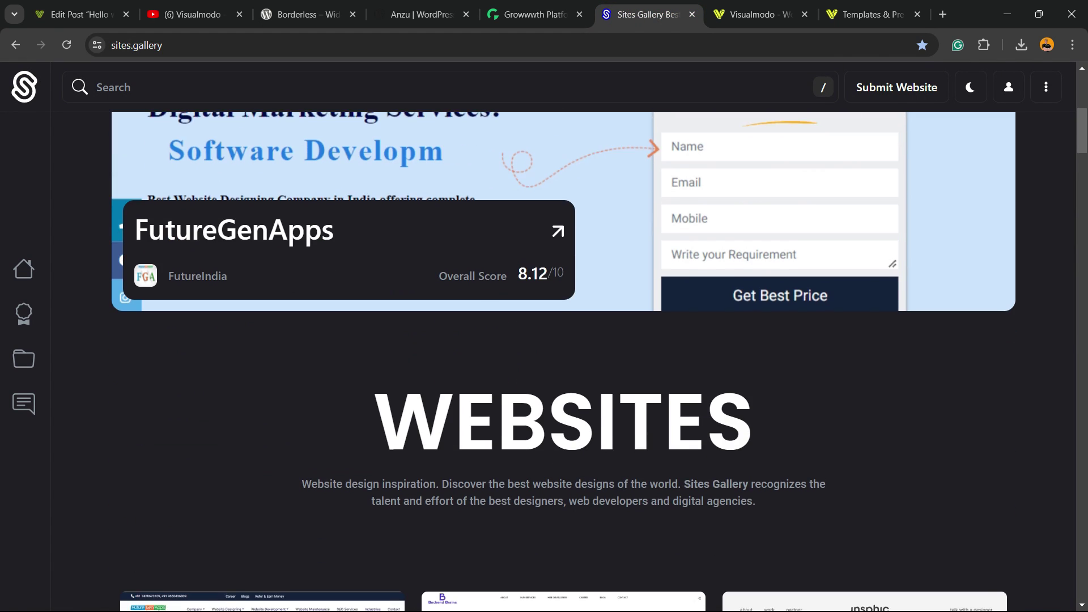
scroll(564, 363, down, 15)
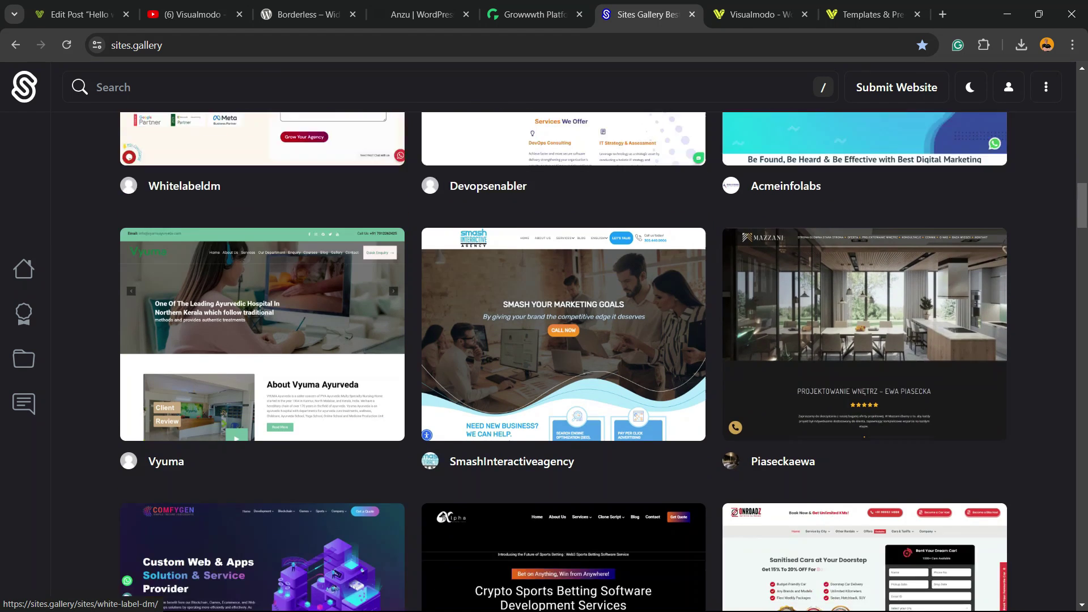
scroll(261, 340, down, 2)
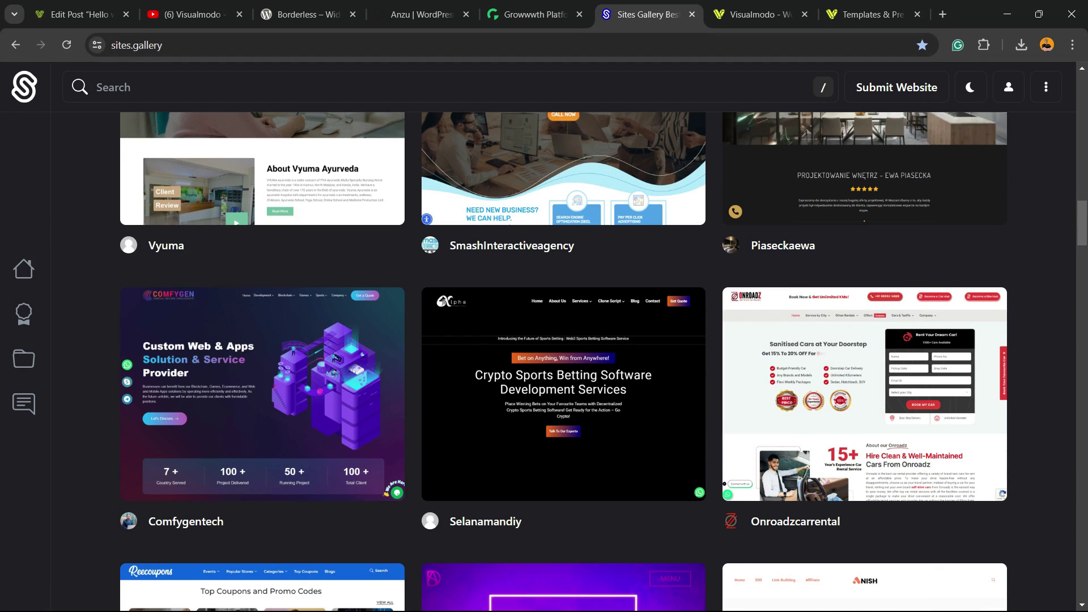
scroll(261, 340, down, 2)
scroll(261, 340, down, 15)
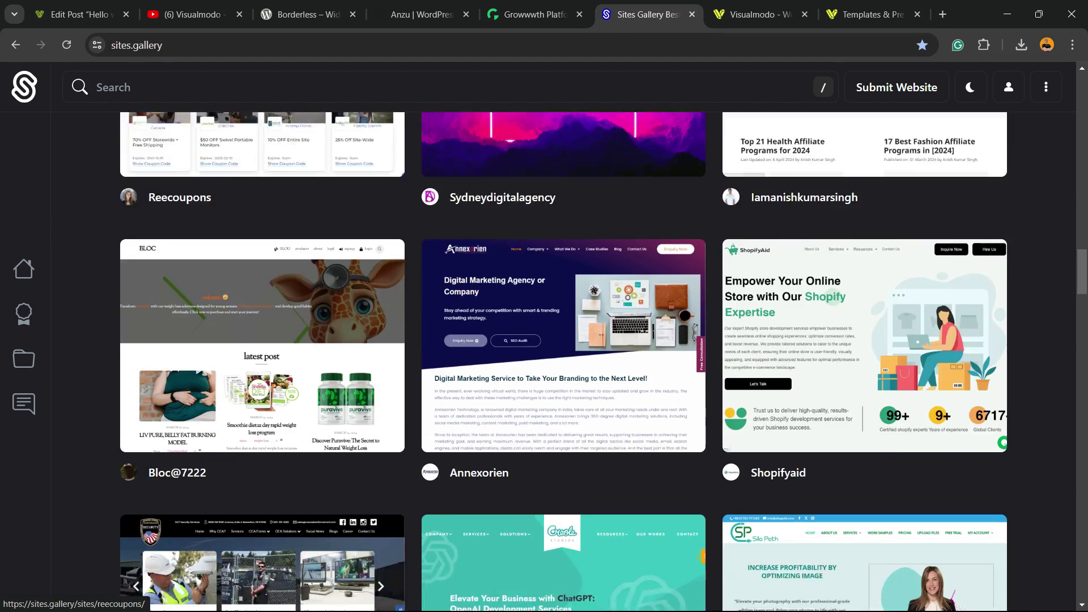
scroll(564, 363, down, 15)
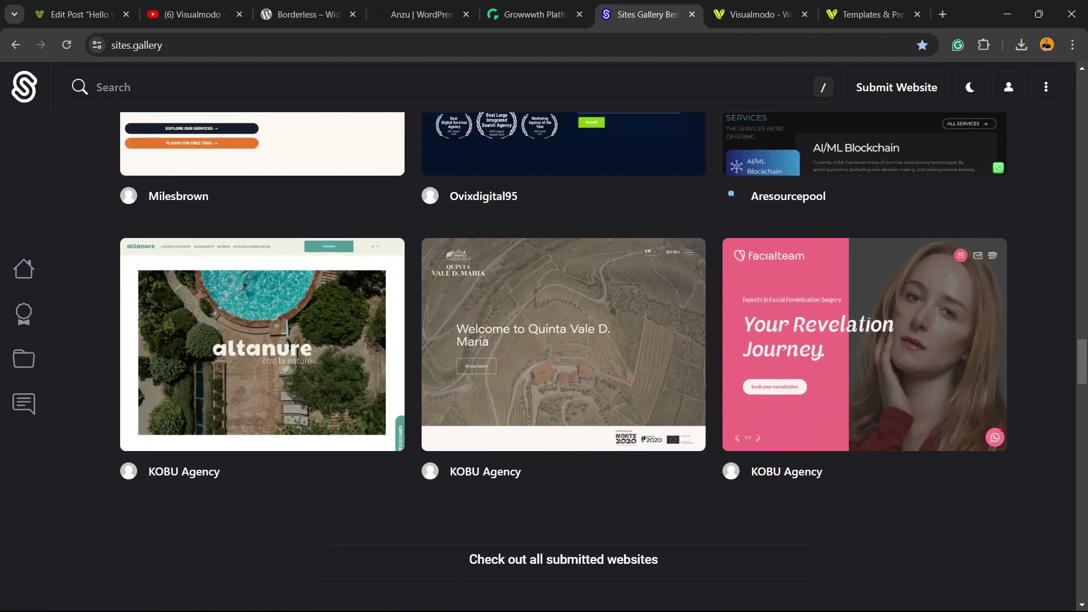
scroll(261, 227, up, 20)
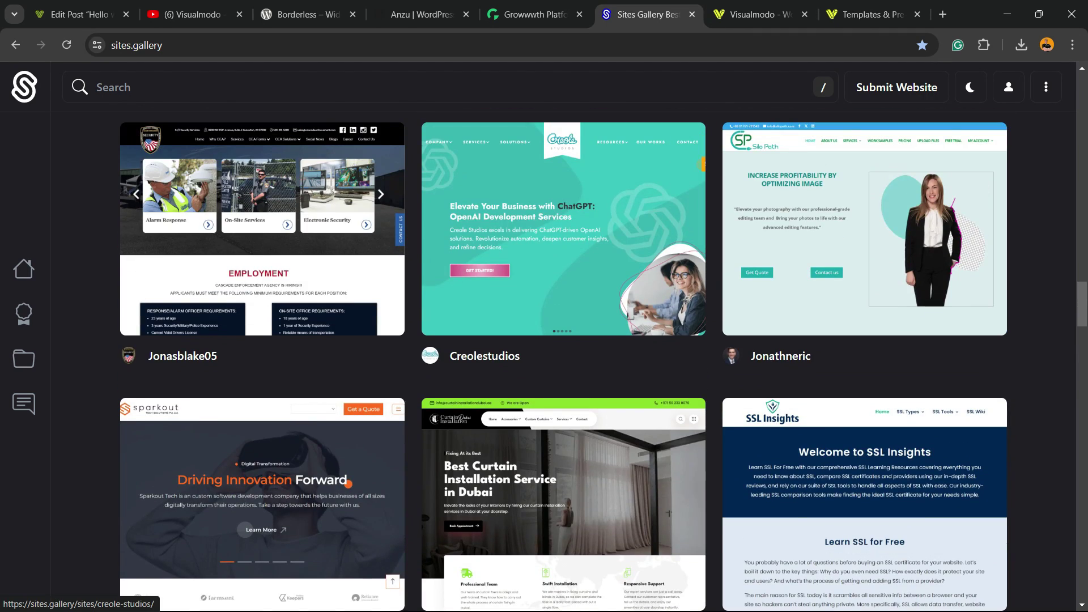
click(759, 14)
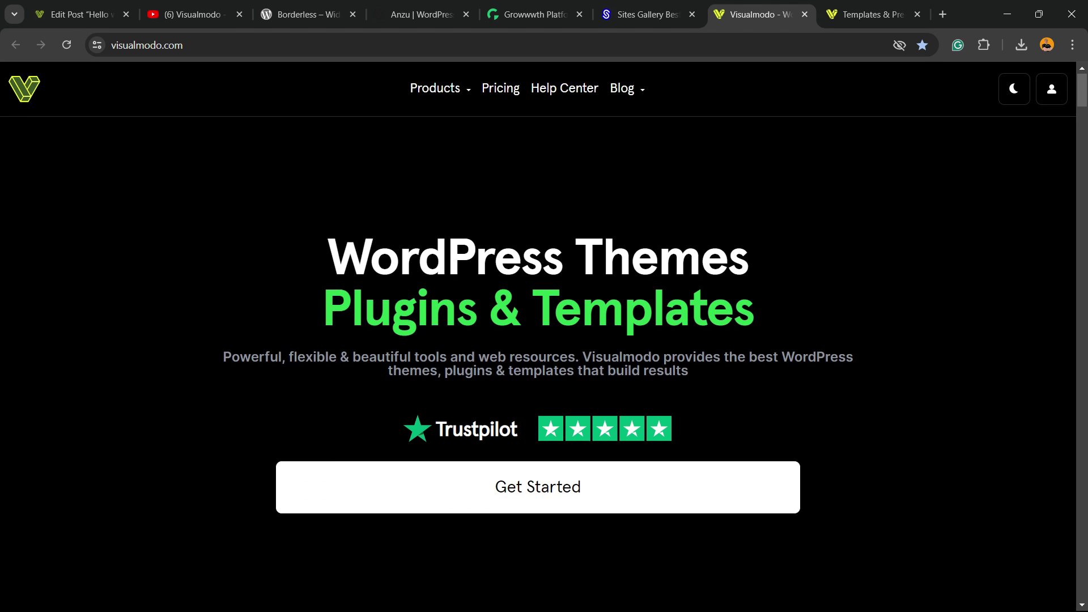
Scroll down the visualmodo.com homepage to browse its theme list
scroll(538, 340, down, 3)
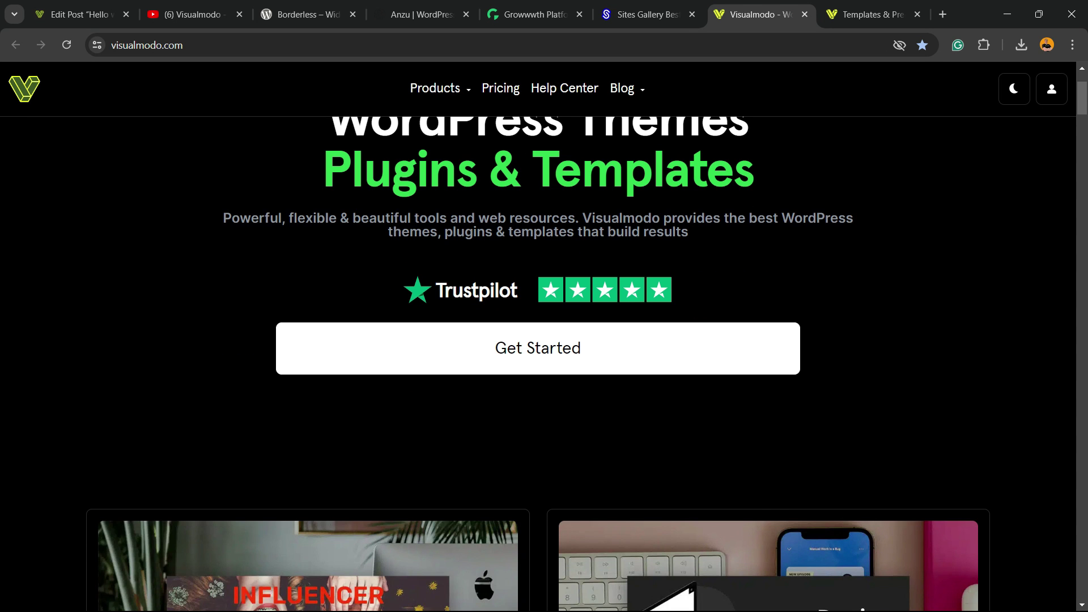
scroll(538, 340, down, 10)
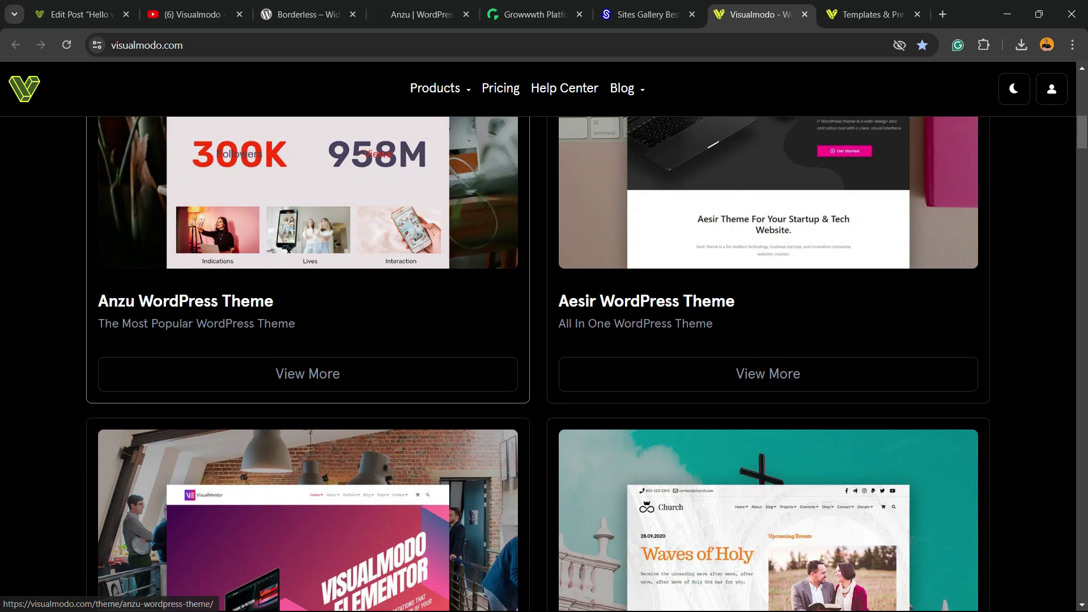
scroll(538, 363, down, 8)
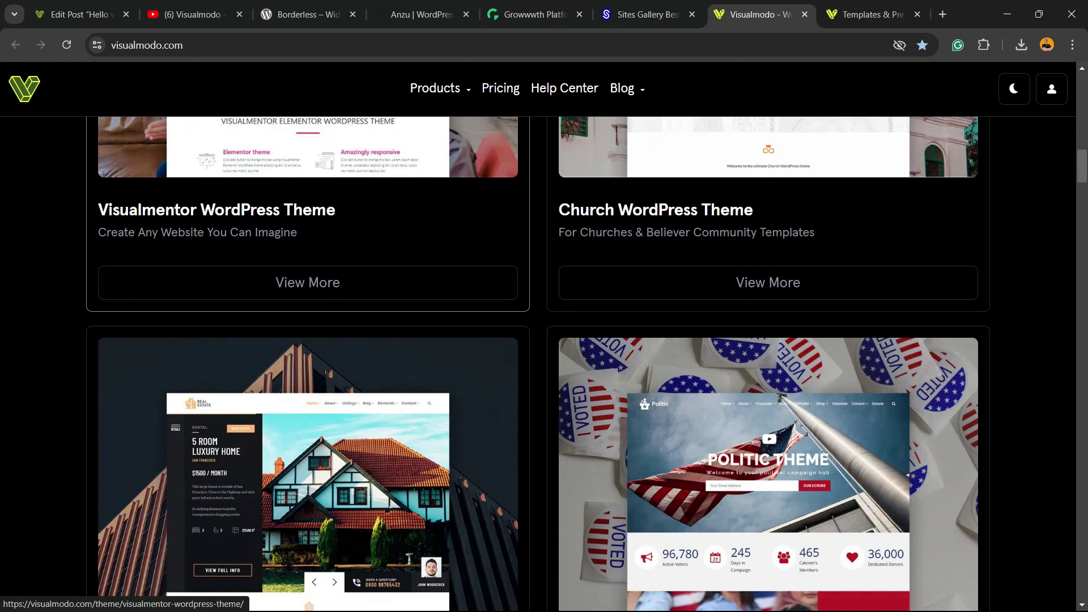
scroll(539, 362, down, 13)
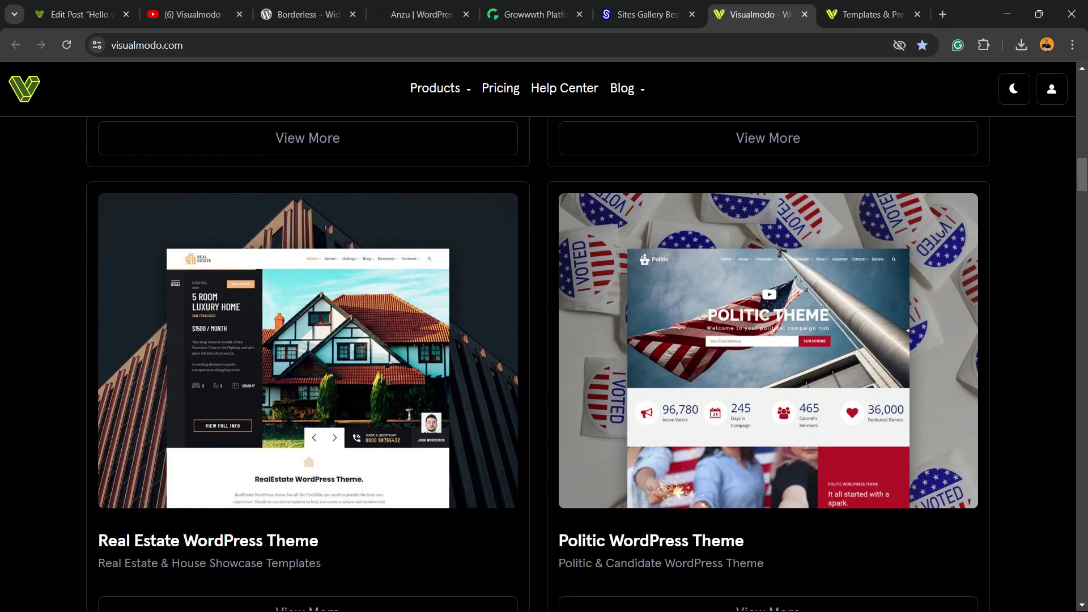
scroll(538, 363, down, 11)
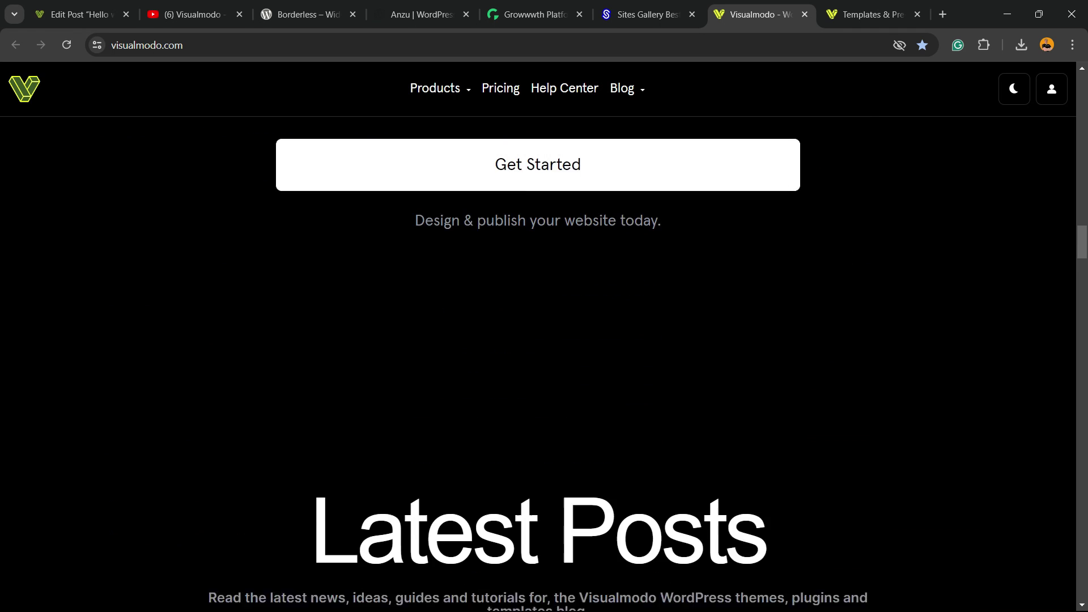
Browse the Visualmodo Templates grid, past cards like Juice Shop, Pottery Studio and Copywriter
key(ctrl+Tab)
scroll(538, 306, down, 10)
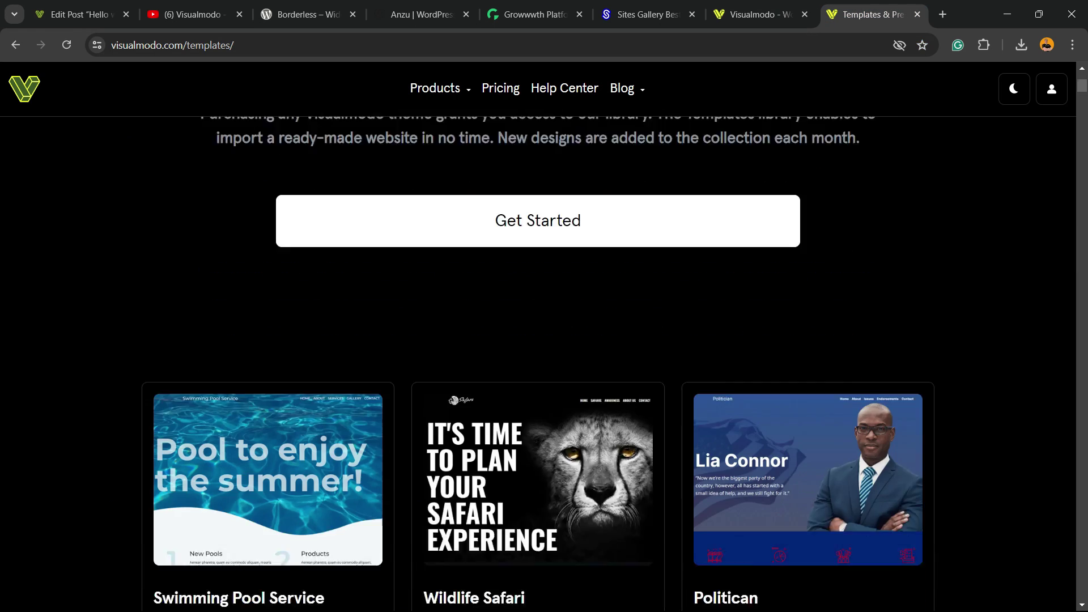
scroll(539, 363, down, 15)
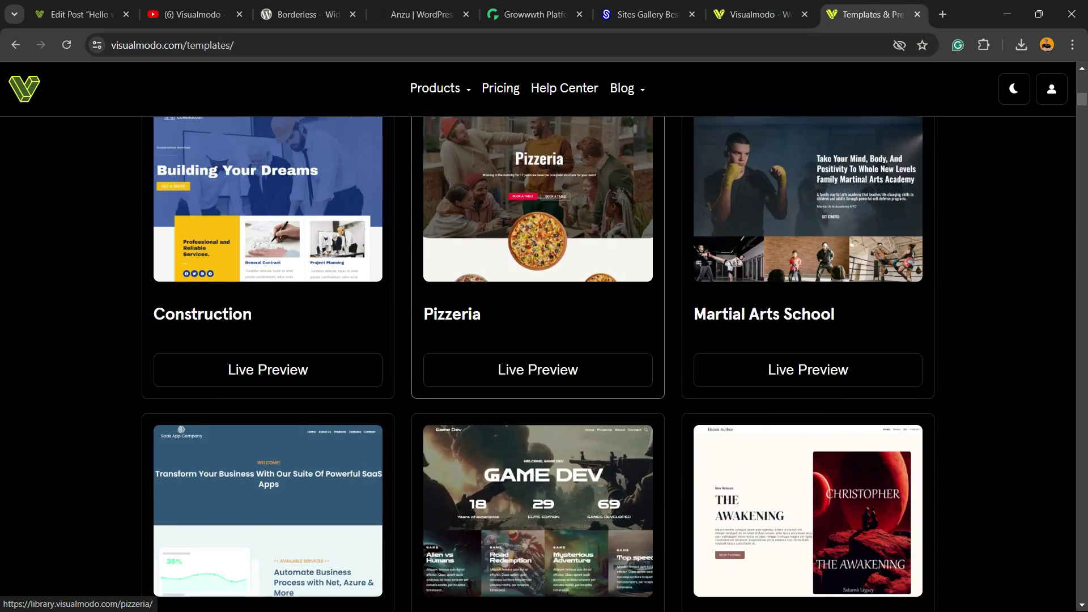
scroll(538, 362, down, 3)
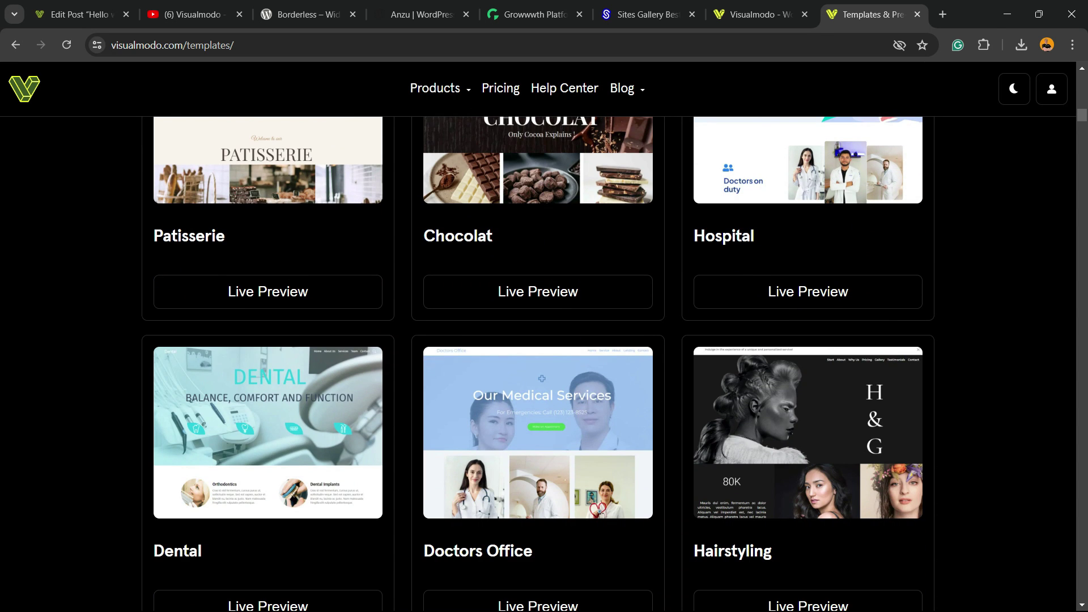
scroll(538, 362, down, 5)
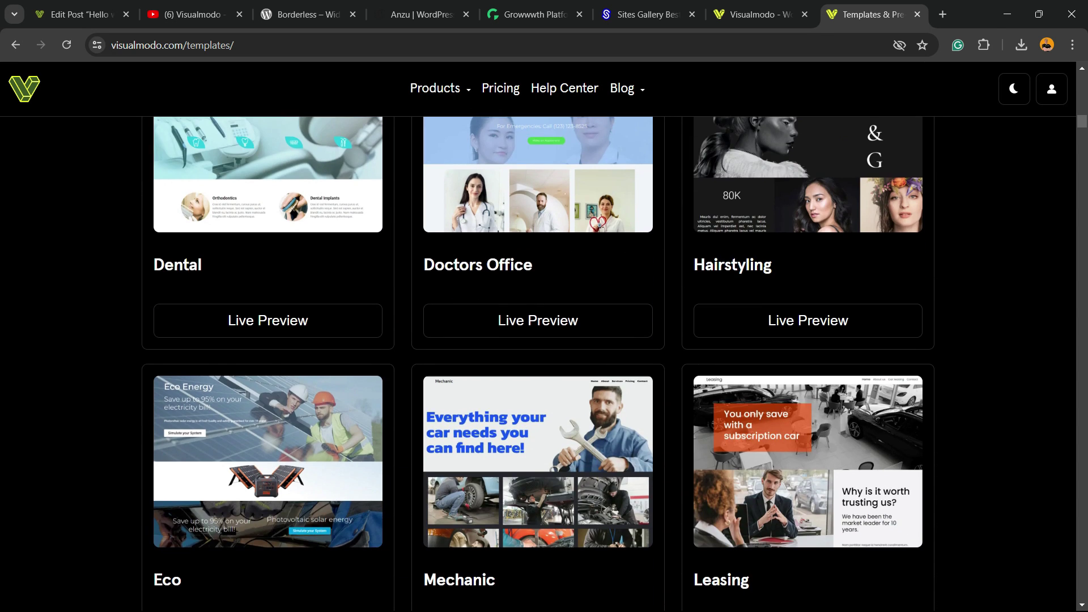
scroll(539, 362, down, 13)
scroll(538, 363, down, 16)
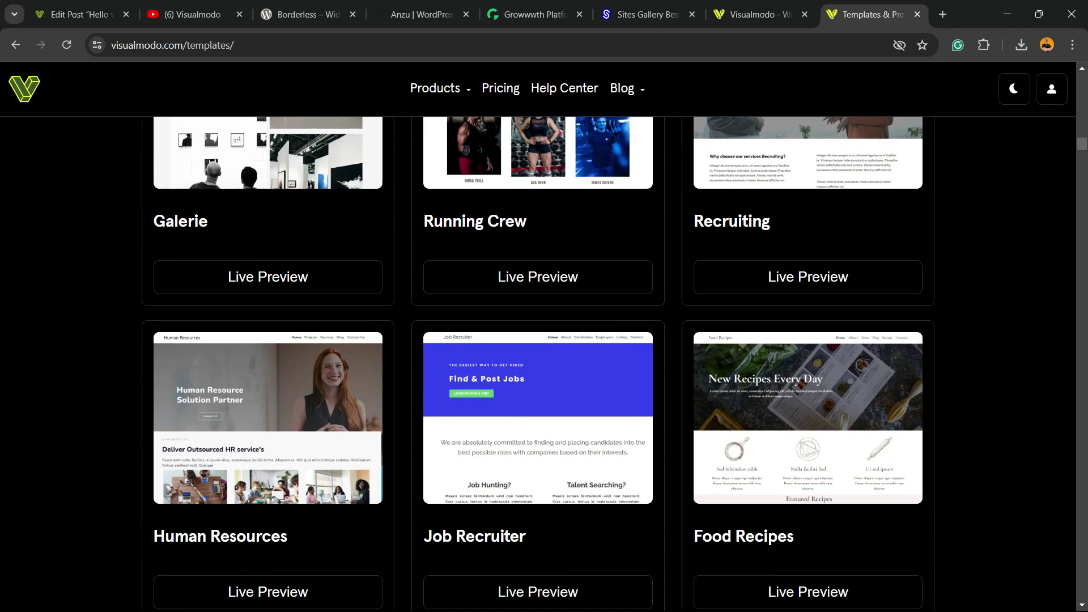
scroll(538, 363, down, 1)
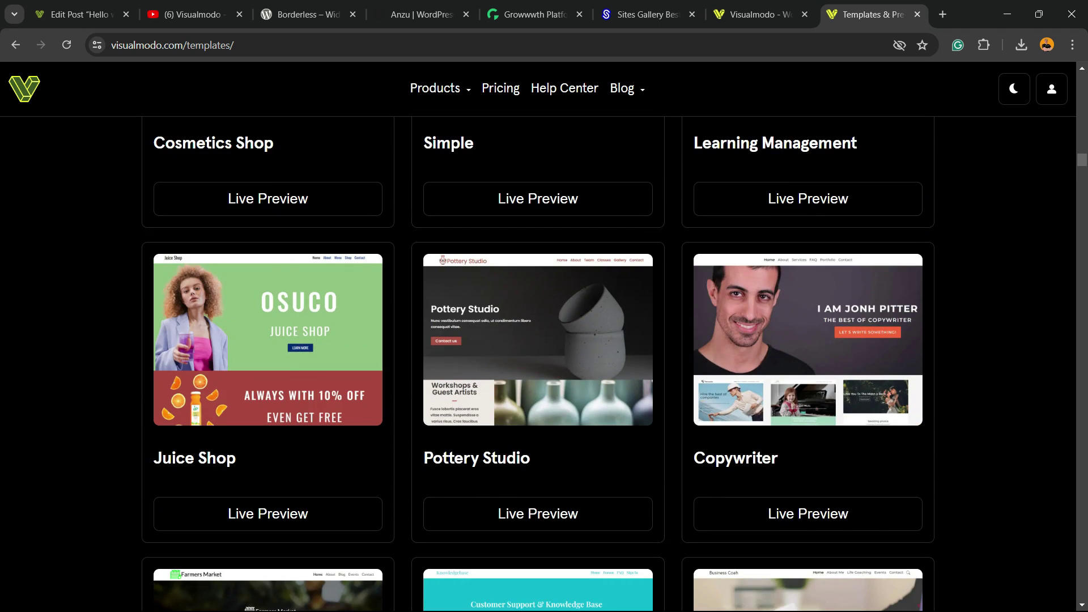
scroll(539, 363, down, 3)
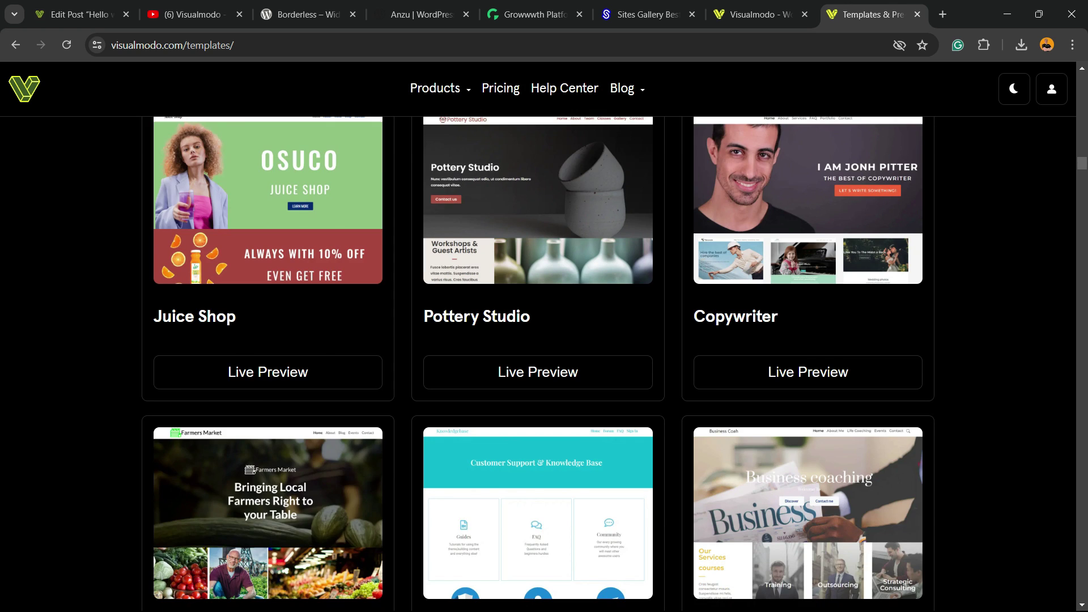